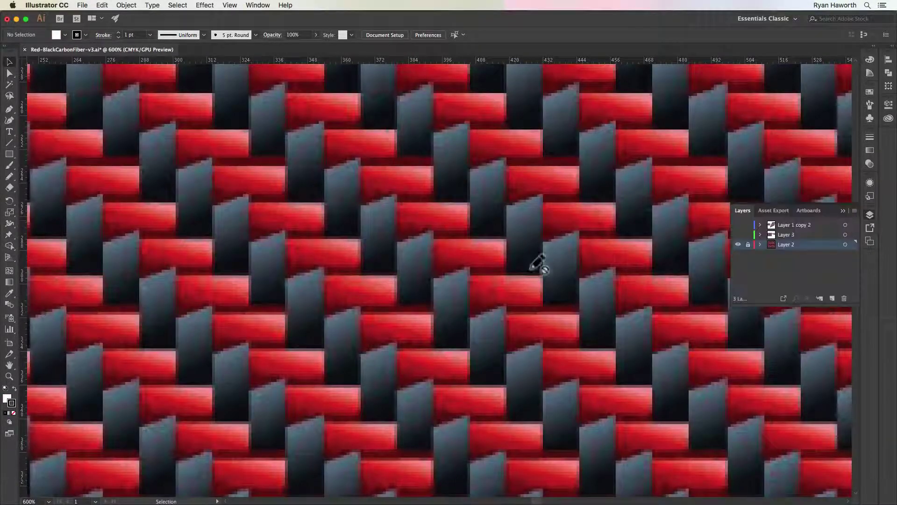
Step: Add an empty Layer 4 above Layer 2 and collapse the Layers panel
{"action": "left_click", "coordinate": [832, 298]}
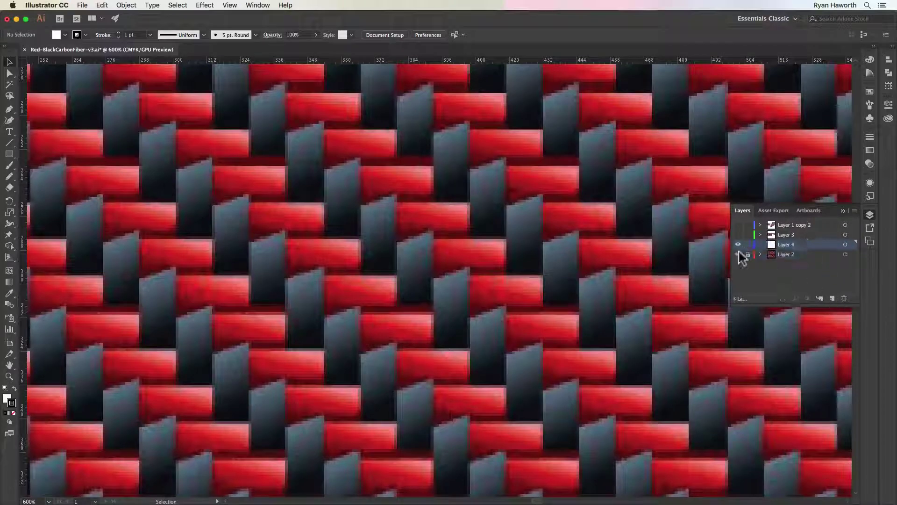
{"action": "left_click", "coordinate": [870, 214]}
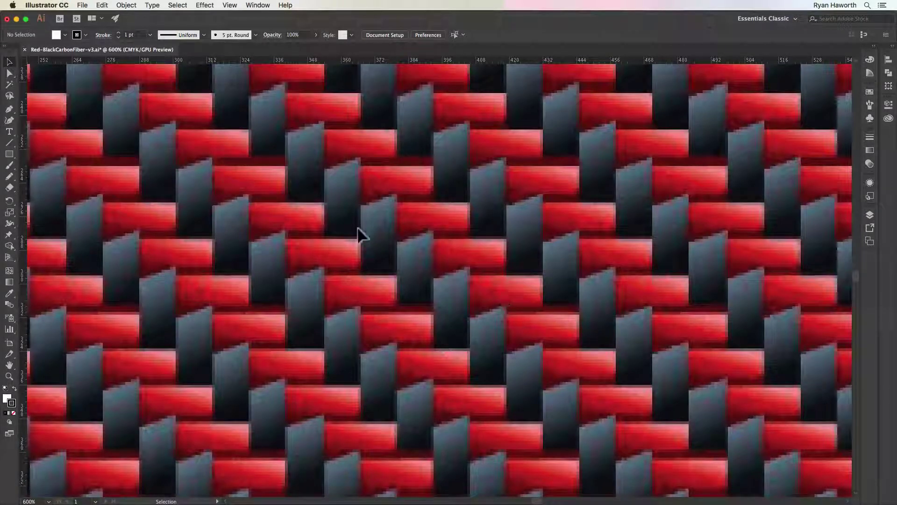
Step: With default colours, draw a vertical 13.5 × 28.5 pt rectangle and a horizontal 25.5 × 15 pt one beside it
{"action": "key", "text": "m"}
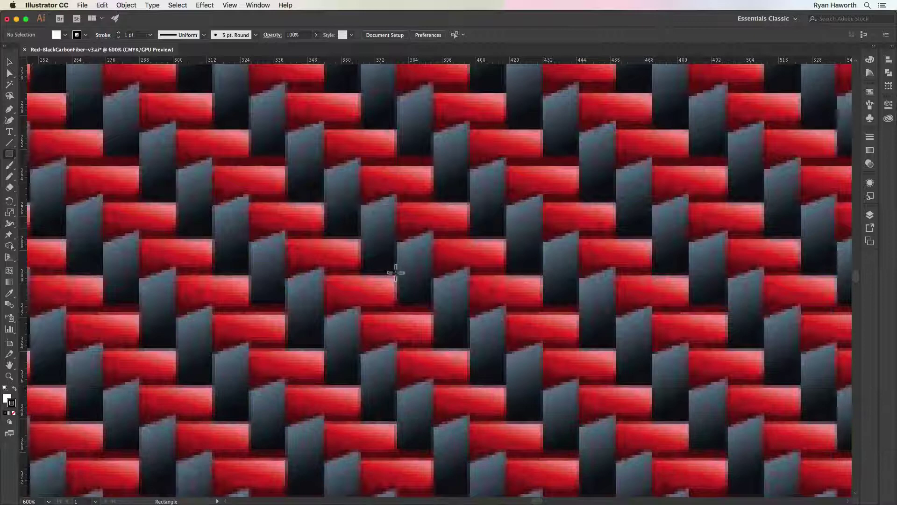
{"action": "key", "text": "d"}
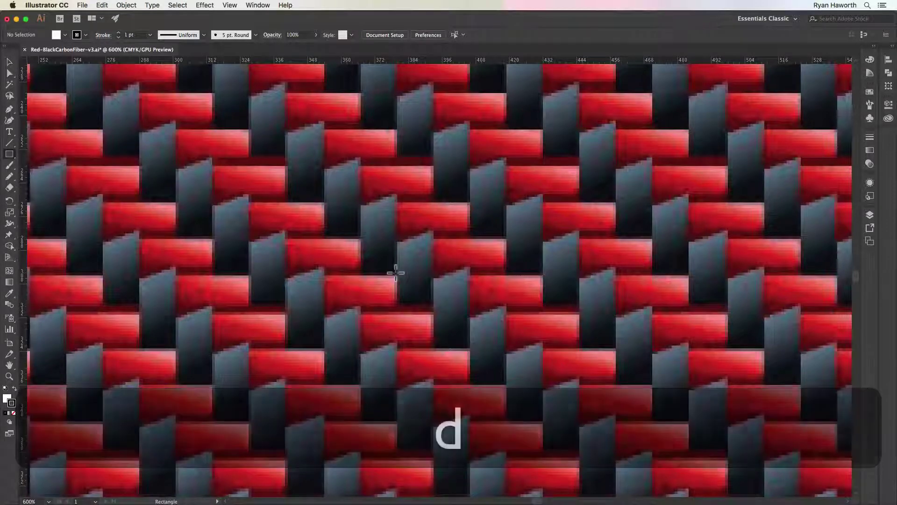
{"action": "left_click_drag", "start_coordinate": [396, 275], "coordinate": [359, 195]}
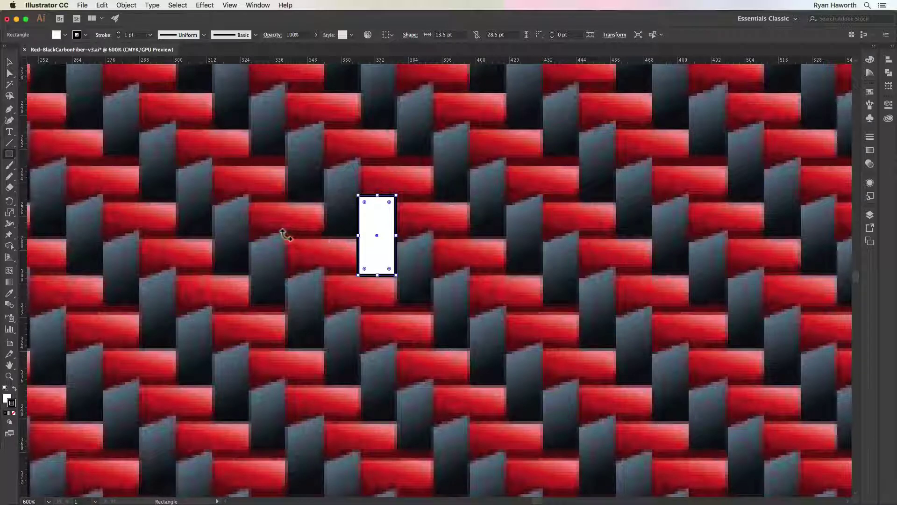
{"action": "left_click", "coordinate": [282, 233]}
{"action": "key", "text": "Escape"}
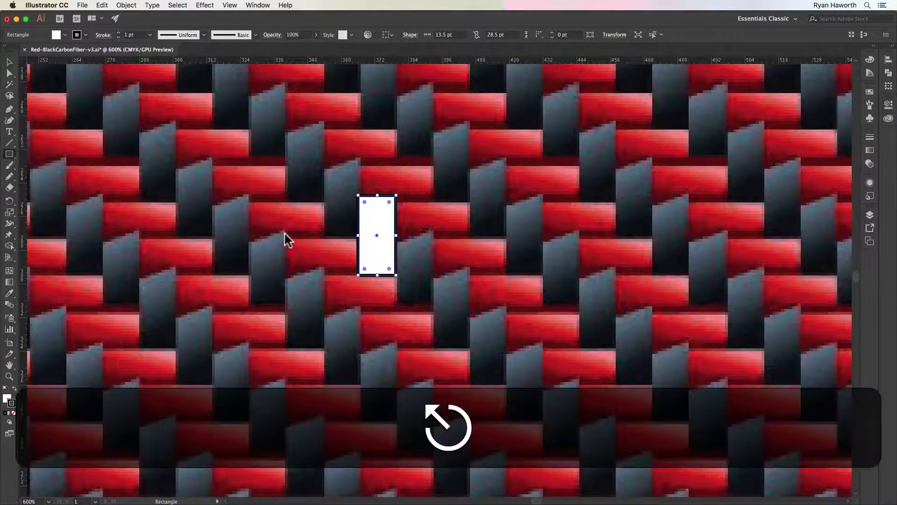
{"action": "key", "text": "m"}
{"action": "left_click_drag", "start_coordinate": [286, 233], "coordinate": [358, 275]}
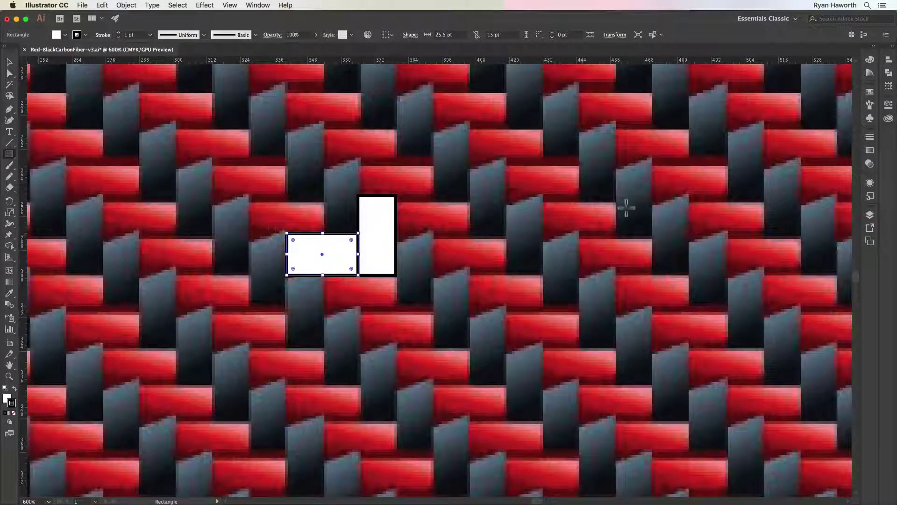
Step: Sample the weave's red brick into the wide rectangle and its dark navy brick into the tall one
{"action": "key", "text": "i"}
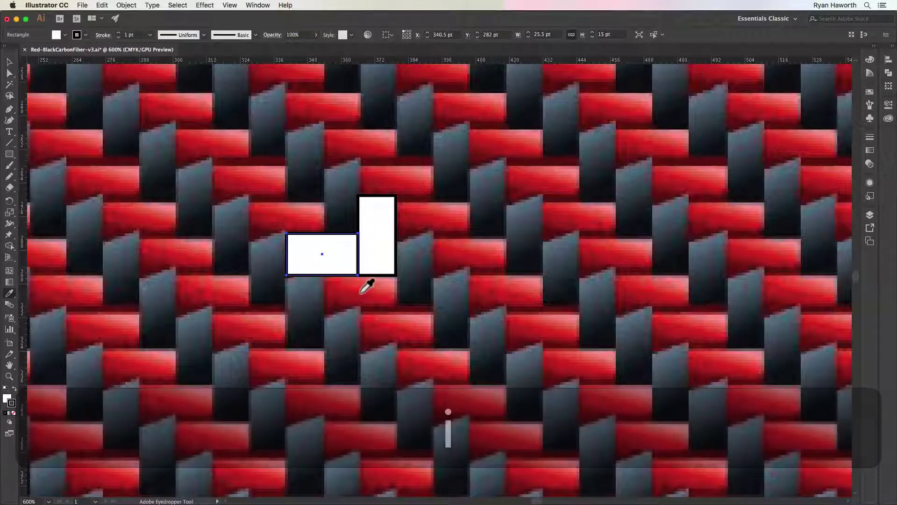
{"action": "left_click", "coordinate": [356, 292]}
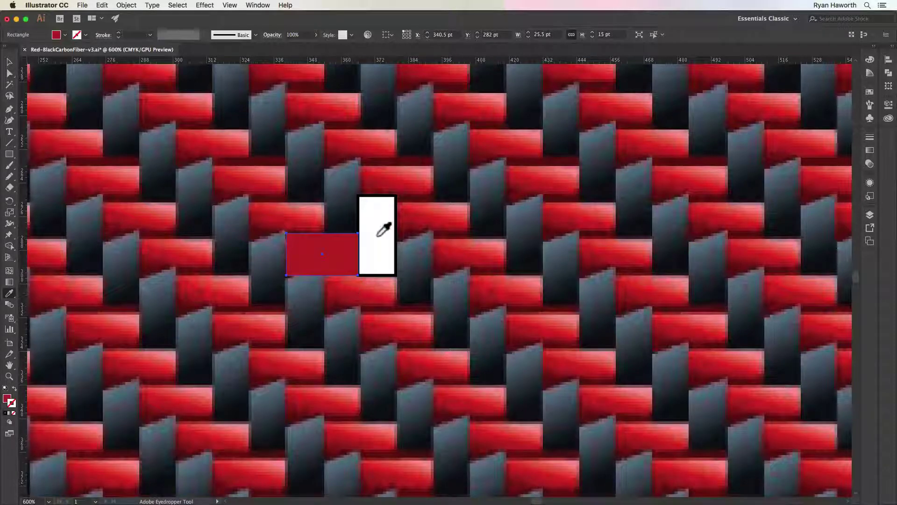
{"action": "left_click", "coordinate": [376, 234], "text": "super"}
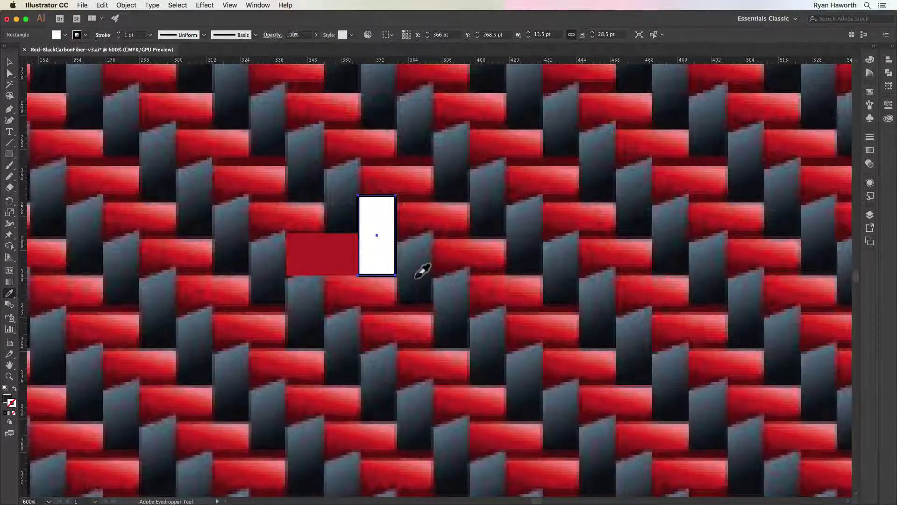
{"action": "left_click", "coordinate": [417, 277]}
{"action": "left_click", "coordinate": [326, 255], "text": "super"}
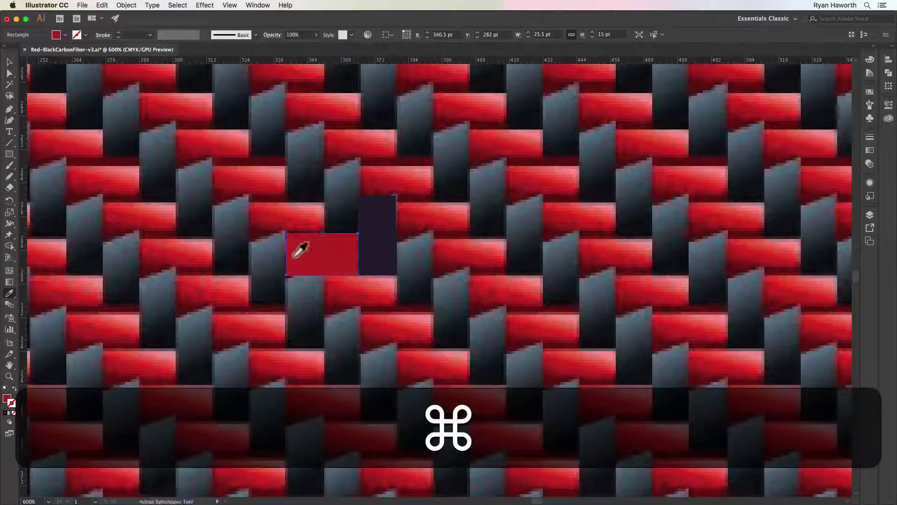
{"action": "left_click", "coordinate": [9, 281]}
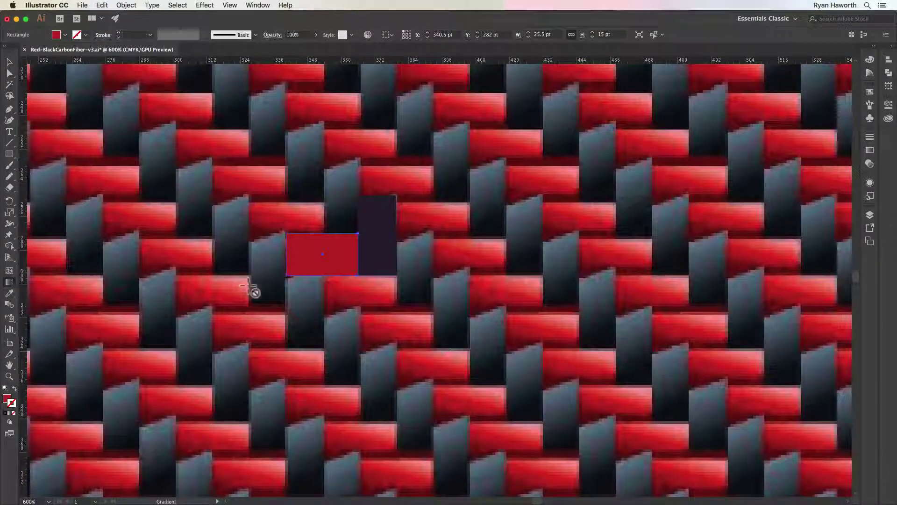
Step: Turn the red fill into a linear gradient, removing the black stop and placing red at the right end
{"action": "left_click", "coordinate": [870, 150]}
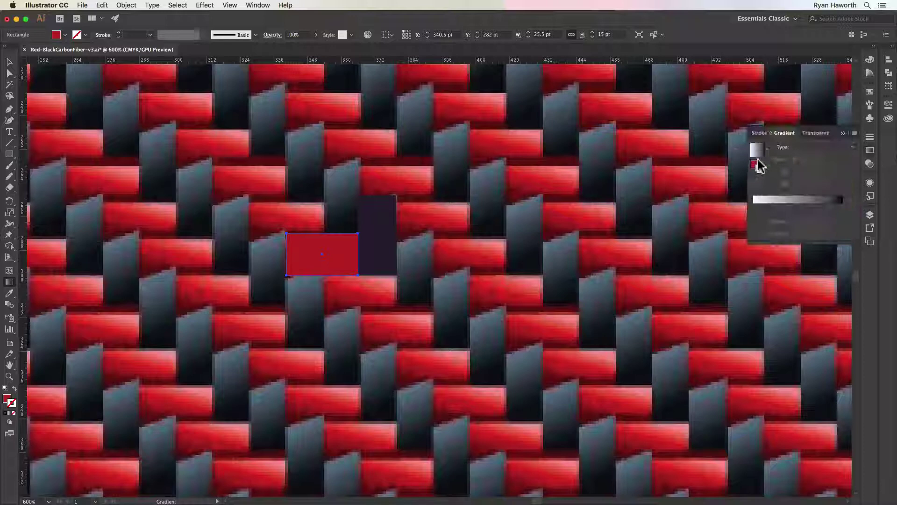
{"action": "left_click_drag", "start_coordinate": [755, 165], "coordinate": [786, 209]}
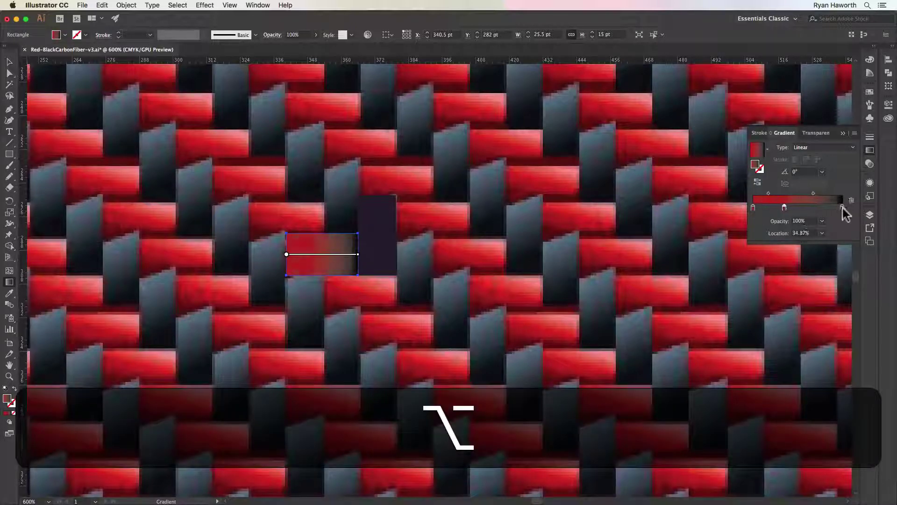
{"action": "left_click_drag", "start_coordinate": [843, 209], "coordinate": [846, 229]}
{"action": "left_click_drag", "start_coordinate": [783, 209], "coordinate": [842, 208]}
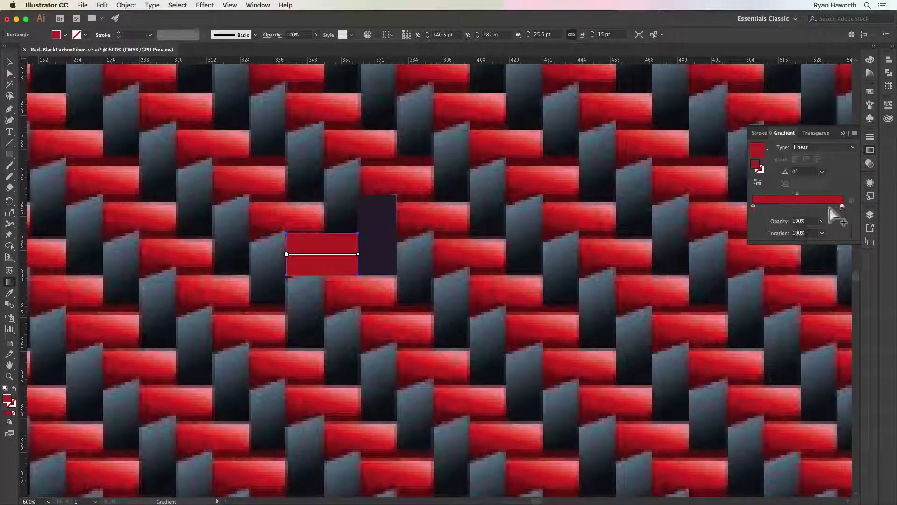
Step: In HSB, darken the left stop to maroon and desaturate the right stop to pale pink
{"action": "left_click", "coordinate": [752, 208]}
{"action": "double_click", "coordinate": [753, 209]}
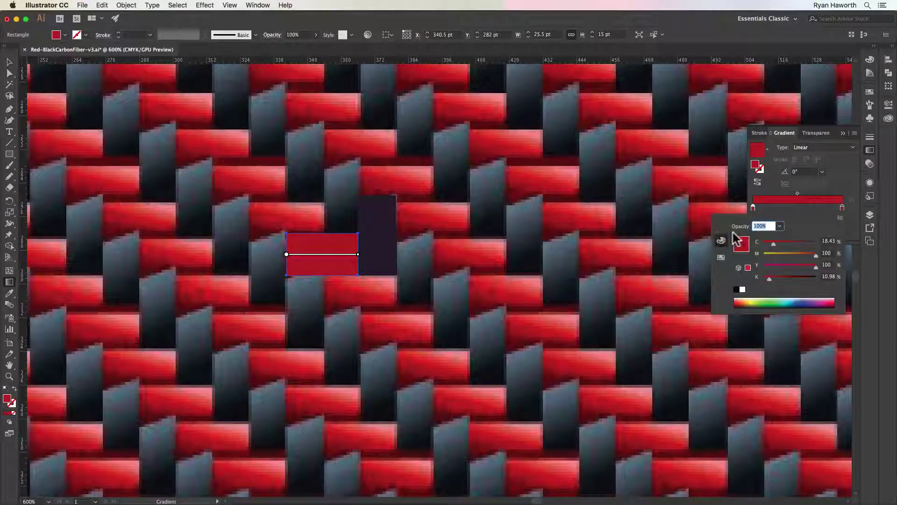
{"action": "left_click", "coordinate": [840, 217]}
{"action": "left_click", "coordinate": [796, 243]}
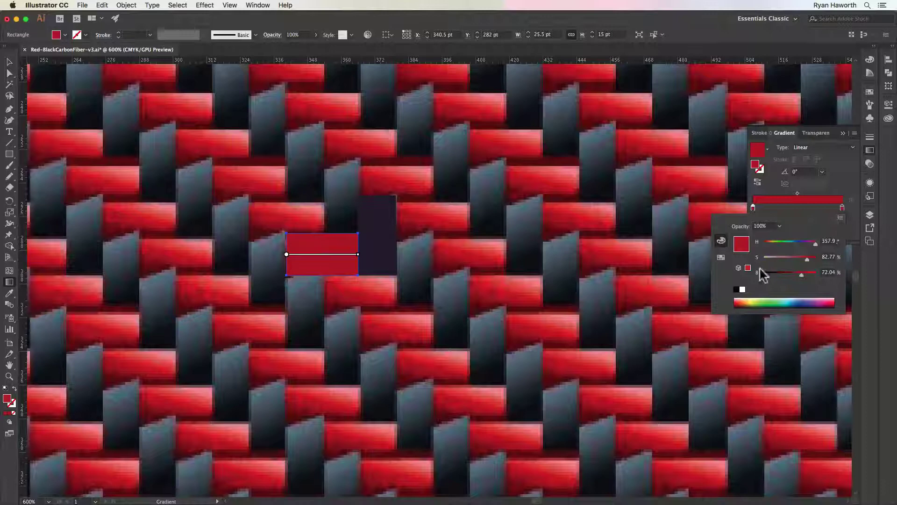
{"action": "left_click_drag", "start_coordinate": [763, 272], "coordinate": [785, 280]}
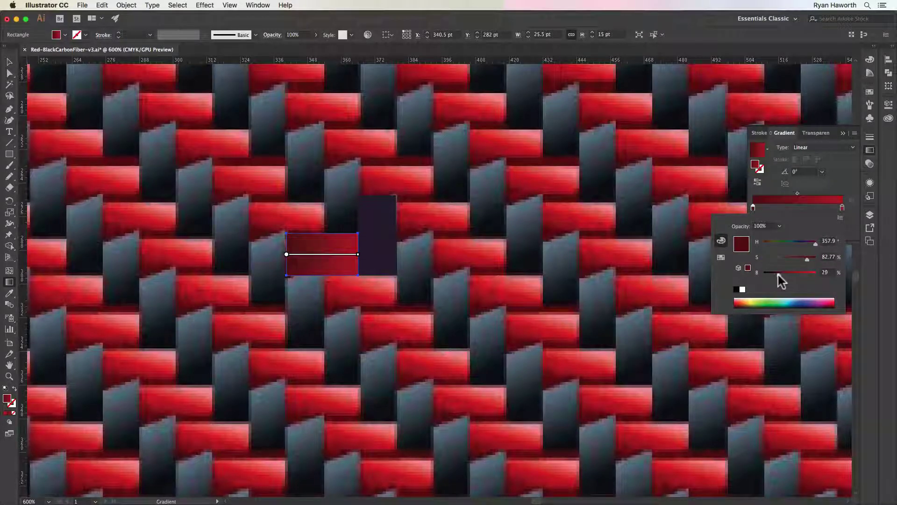
{"action": "double_click", "coordinate": [842, 208]}
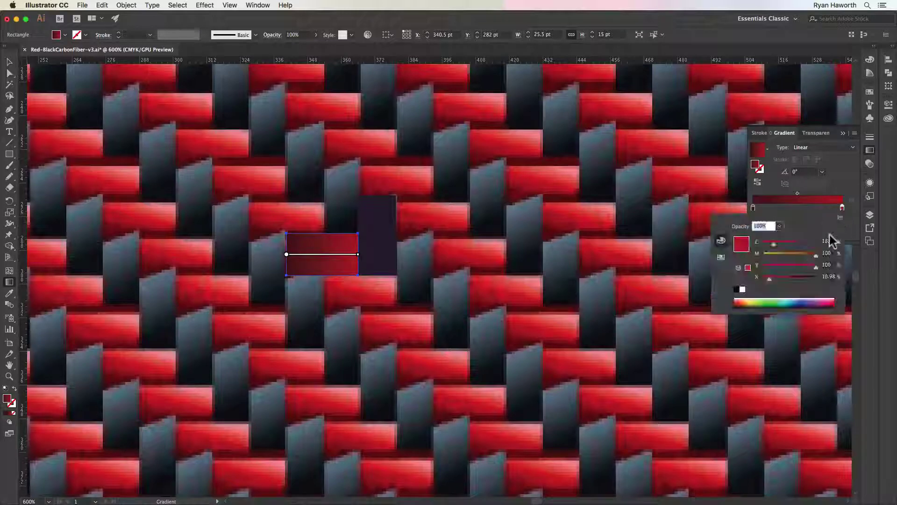
{"action": "left_click", "coordinate": [841, 217]}
{"action": "left_click", "coordinate": [796, 243]}
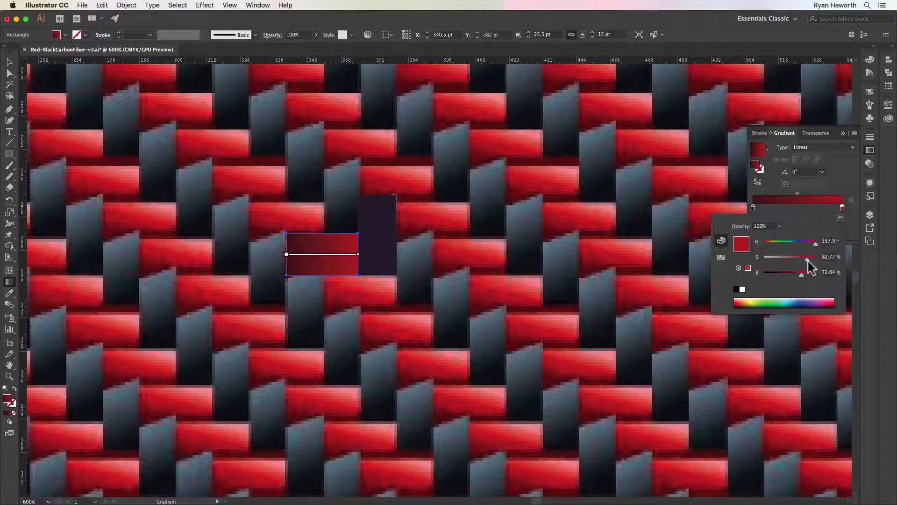
{"action": "left_click_drag", "start_coordinate": [808, 260], "coordinate": [777, 259]}
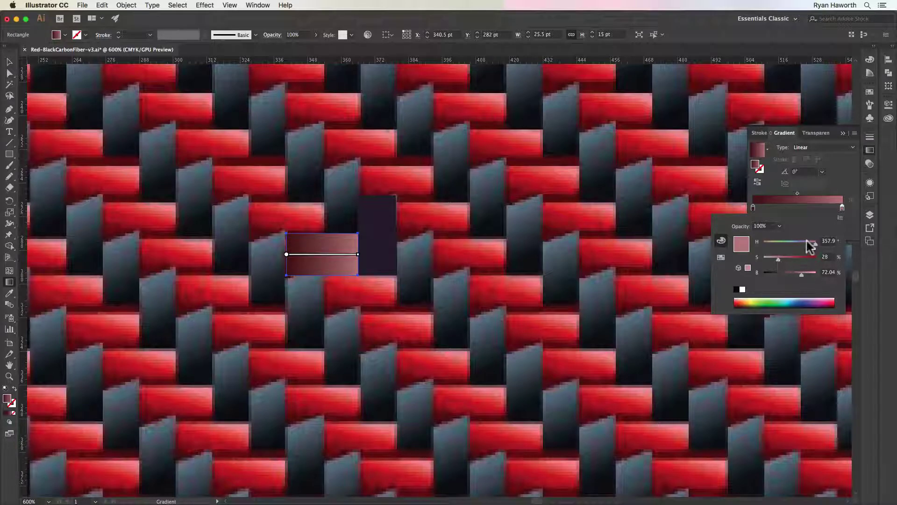
Step: Rebuild the gradient as maroon, red, then pale pink at 31% saturation, and shift the midpoints
{"action": "left_click", "coordinate": [804, 209]}
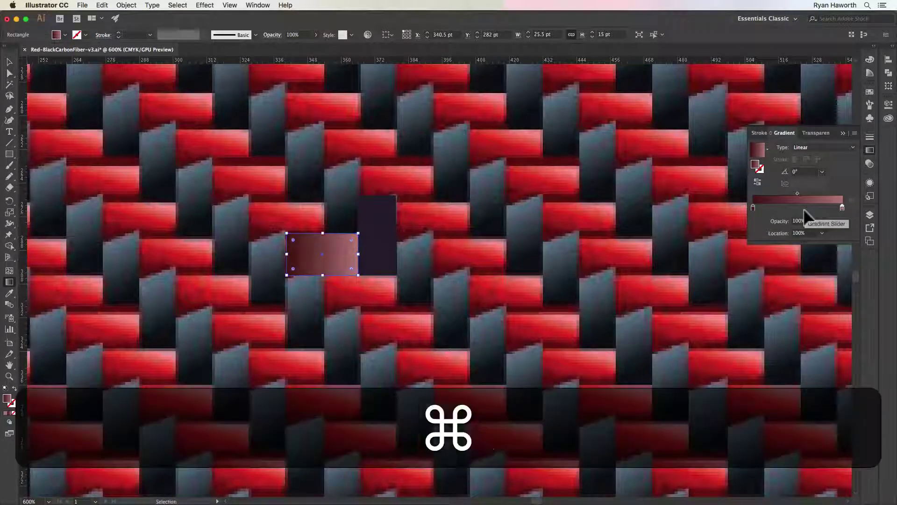
{"action": "key", "text": "super+z"}
{"action": "mouse_move", "coordinate": [842, 209]}
{"action": "left_mouse_down"}
{"action": "mouse_move", "coordinate": [798, 209]}
{"action": "mouse_move", "coordinate": [843, 209]}
{"action": "left_mouse_up"}
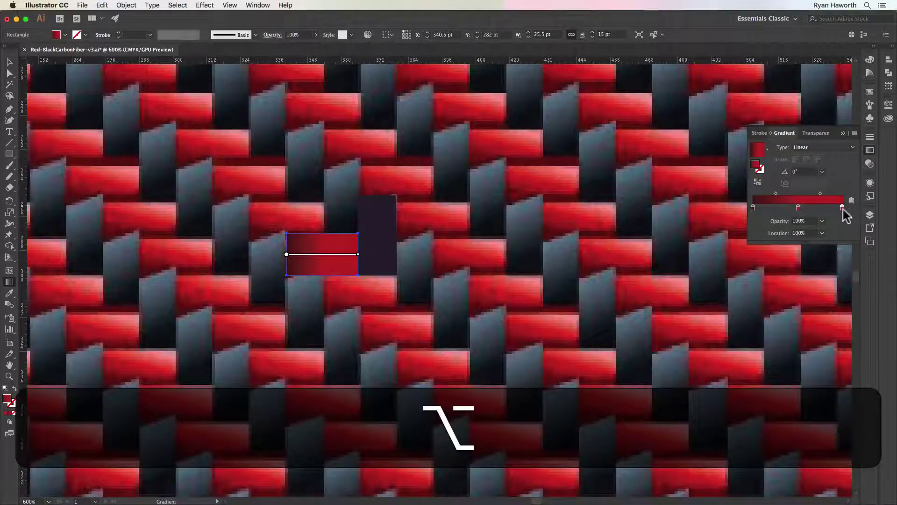
{"action": "double_click", "coordinate": [843, 209]}
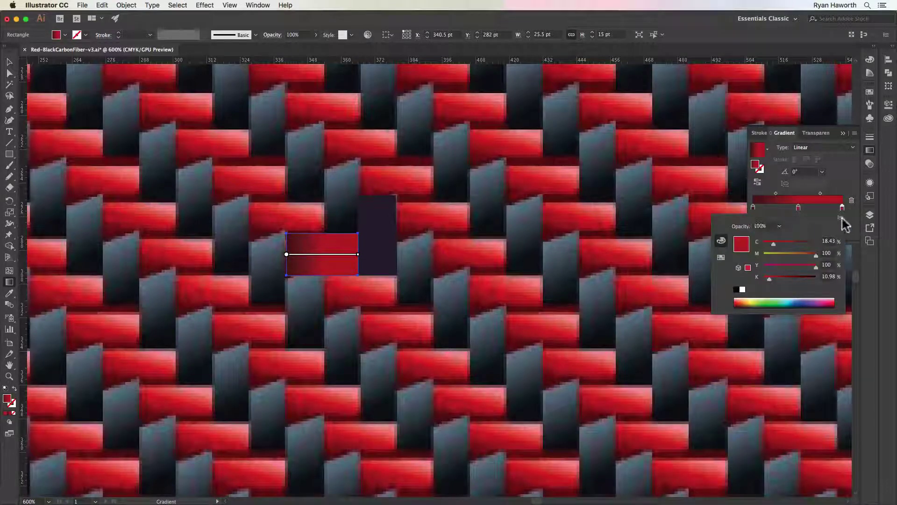
{"action": "left_click", "coordinate": [841, 218]}
{"action": "left_click", "coordinate": [799, 247]}
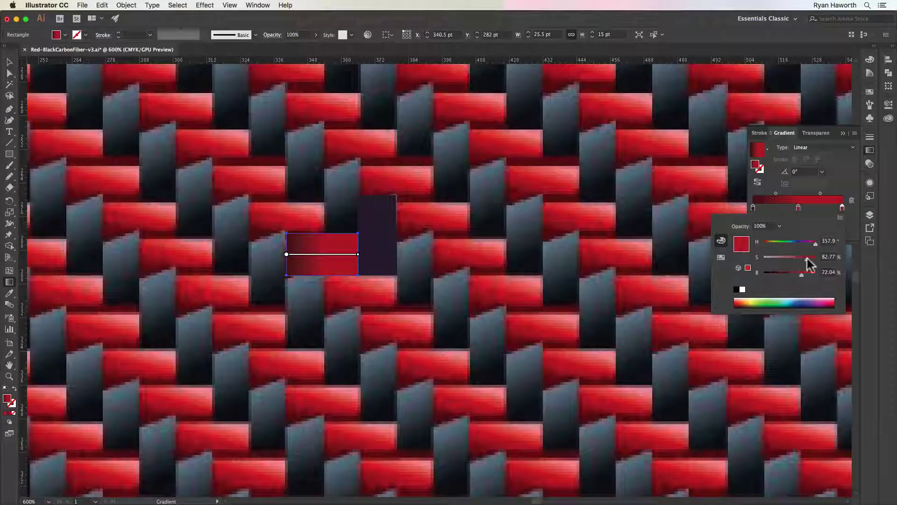
{"action": "left_click_drag", "start_coordinate": [806, 258], "coordinate": [779, 260]}
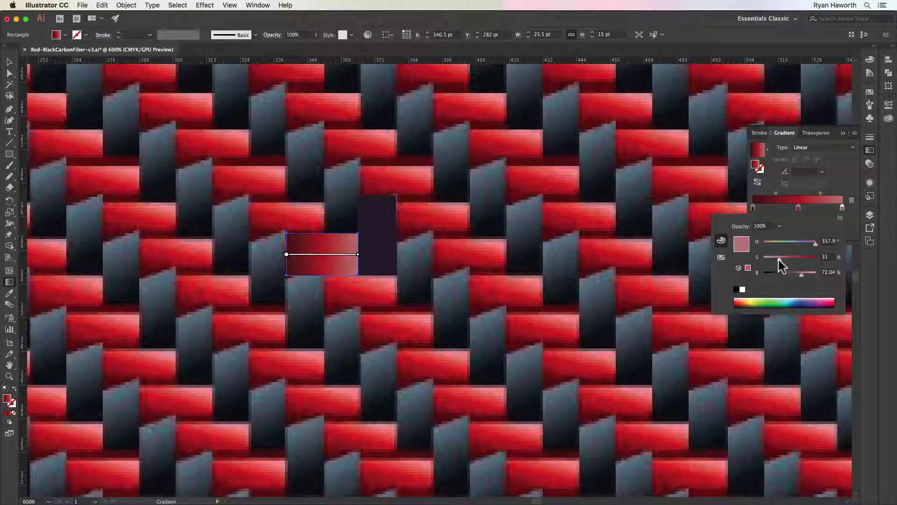
{"action": "left_click", "coordinate": [813, 197]}
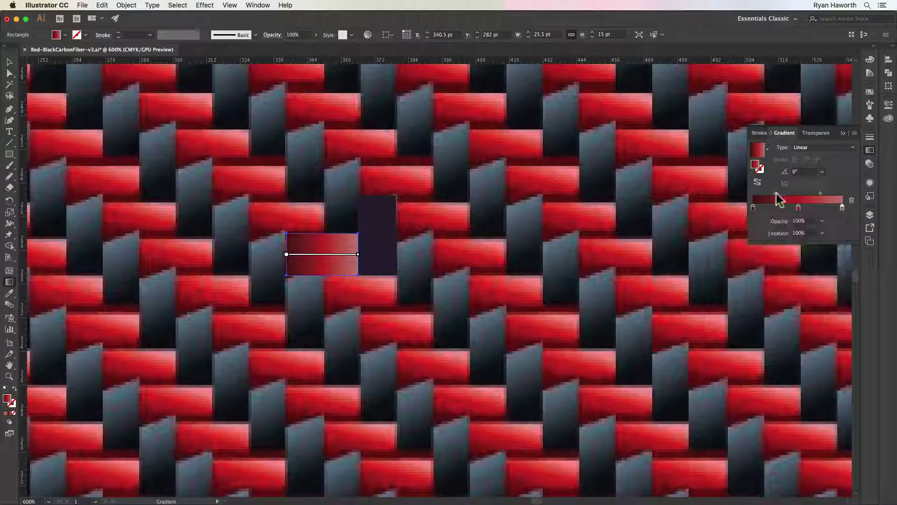
{"action": "left_click_drag", "start_coordinate": [776, 194], "coordinate": [828, 193]}
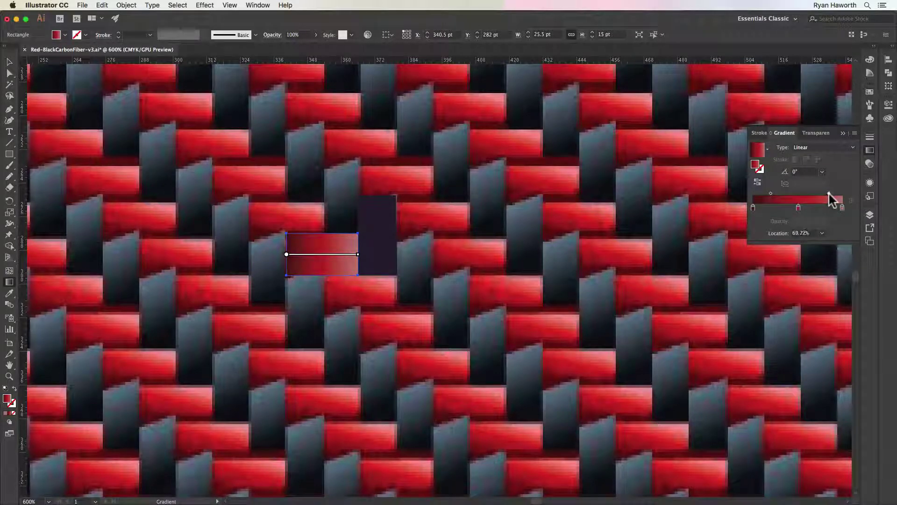
Step: Angle the red rectangle's gradient to about 62.6°, rising from its bottom edge
{"action": "left_click", "coordinate": [797, 207]}
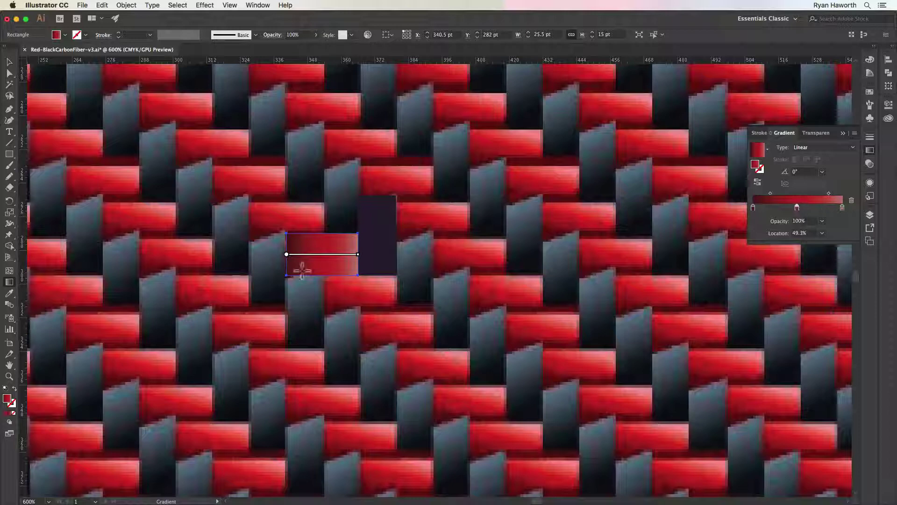
{"action": "mouse_move", "coordinate": [286, 258]}
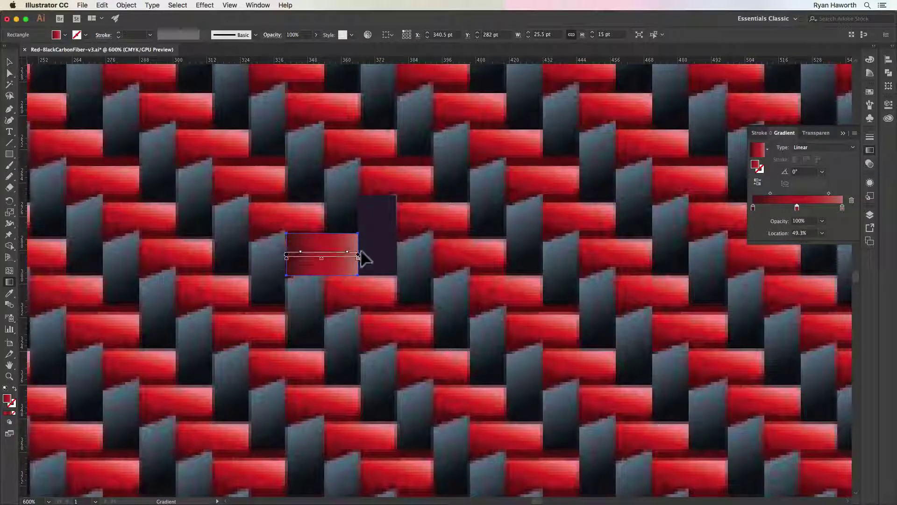
{"action": "mouse_move", "coordinate": [363, 252]}
{"action": "left_mouse_down"}
{"action": "mouse_move", "coordinate": [346, 226]}
{"action": "mouse_move", "coordinate": [358, 234]}
{"action": "left_mouse_up"}
{"action": "mouse_move", "coordinate": [286, 254]}
{"action": "left_mouse_down"}
{"action": "mouse_move", "coordinate": [303, 269]}
{"action": "mouse_move", "coordinate": [310, 263]}
{"action": "mouse_move", "coordinate": [316, 276]}
{"action": "mouse_move", "coordinate": [313, 269]}
{"action": "left_mouse_up"}
{"action": "mouse_move", "coordinate": [359, 228]}
{"action": "left_mouse_down"}
{"action": "mouse_move", "coordinate": [356, 237]}
{"action": "mouse_move", "coordinate": [347, 217]}
{"action": "left_mouse_up"}
{"action": "left_click_drag", "start_coordinate": [296, 270], "coordinate": [301, 275]}
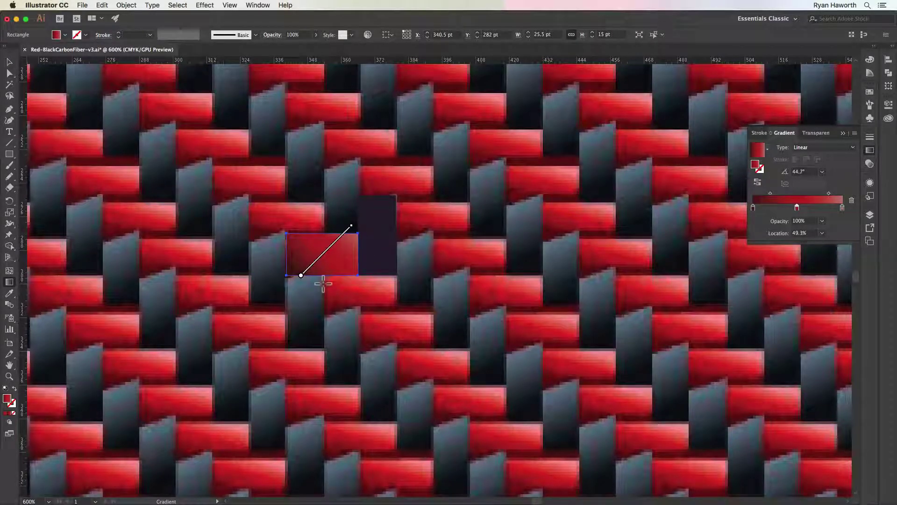
{"action": "key", "text": "g"}
{"action": "left_click_drag", "start_coordinate": [301, 276], "coordinate": [312, 273]}
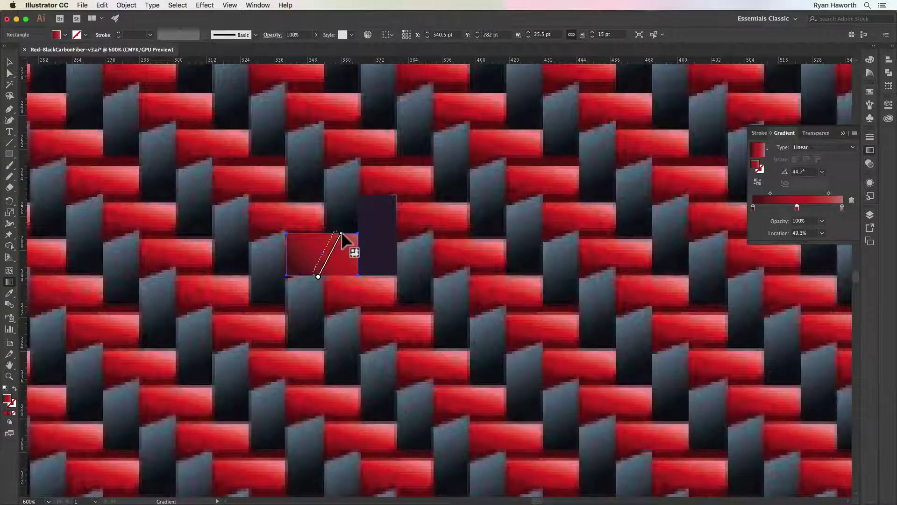
{"action": "left_click_drag", "start_coordinate": [351, 226], "coordinate": [336, 231]}
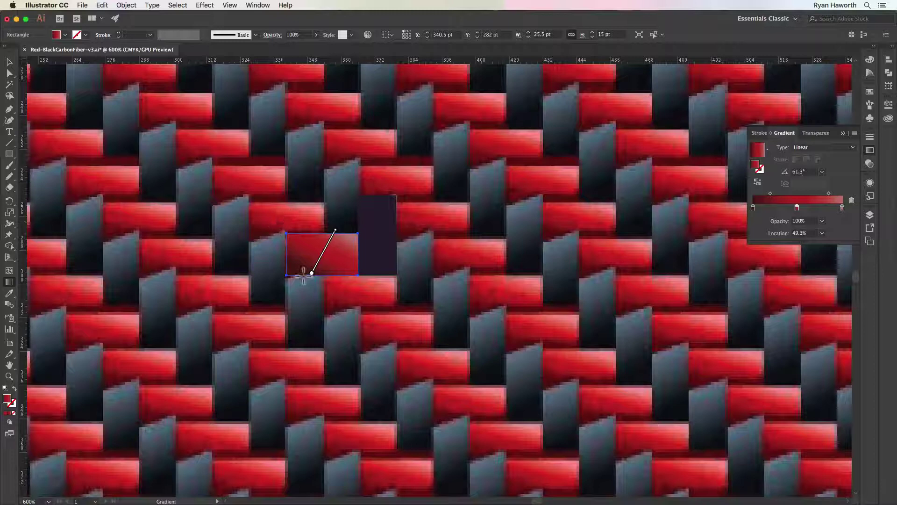
{"action": "left_click_drag", "start_coordinate": [301, 276], "coordinate": [344, 230]}
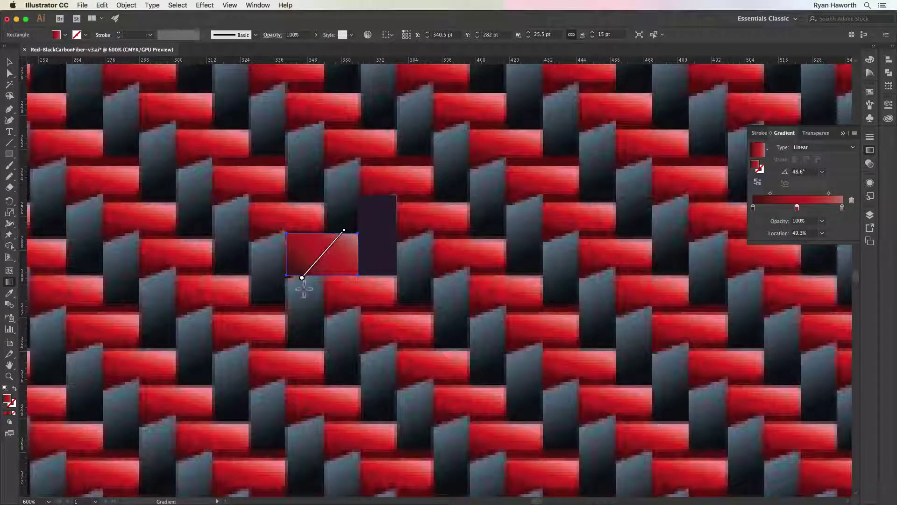
{"action": "left_click_drag", "start_coordinate": [314, 278], "coordinate": [337, 227]}
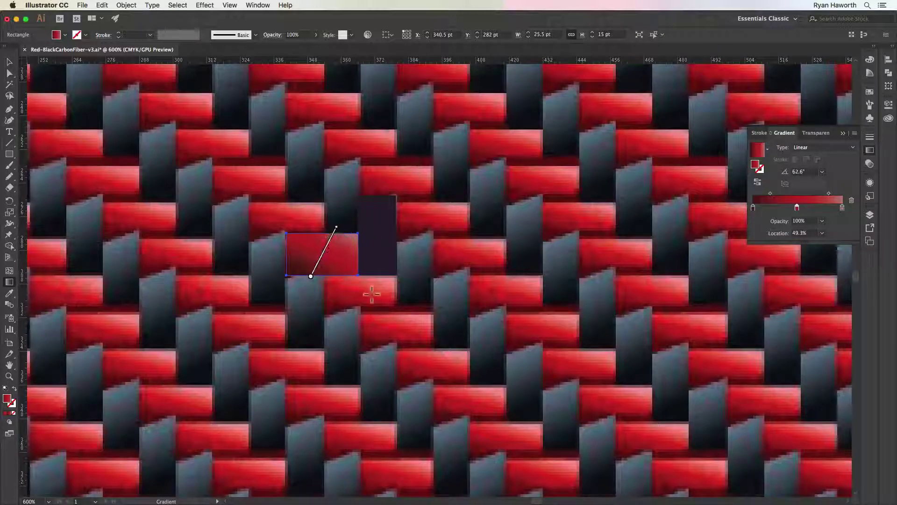
{"action": "key", "text": "v"}
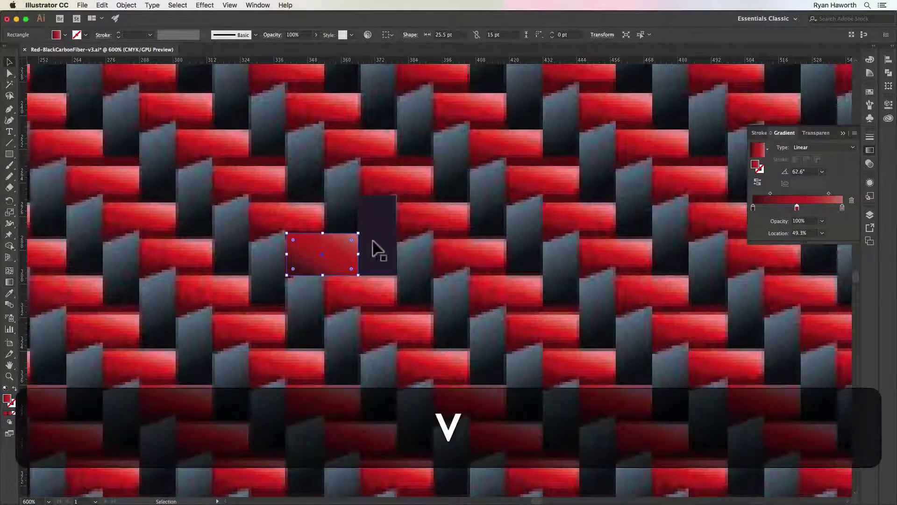
{"action": "left_click", "coordinate": [375, 246]}
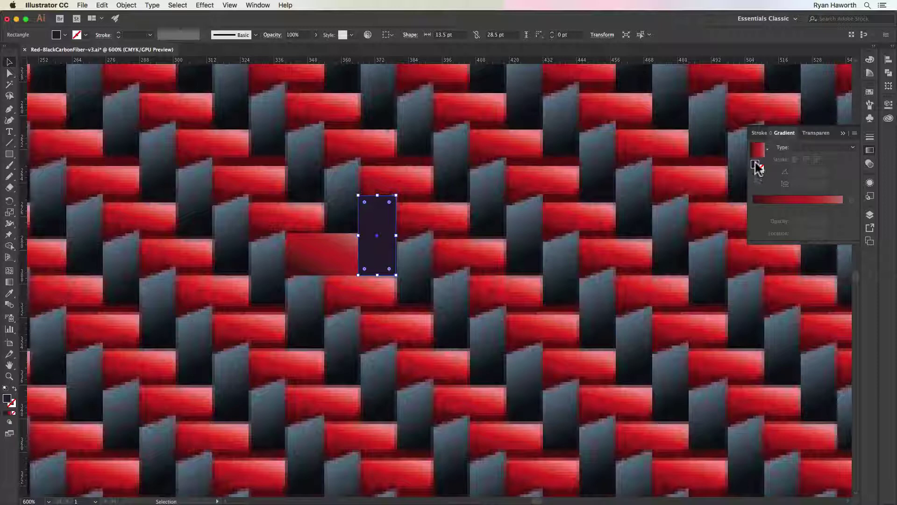
Step: Turn the dark rectangle's fill into a two-stop linear gradient
{"action": "left_click_drag", "start_coordinate": [757, 167], "coordinate": [769, 203]}
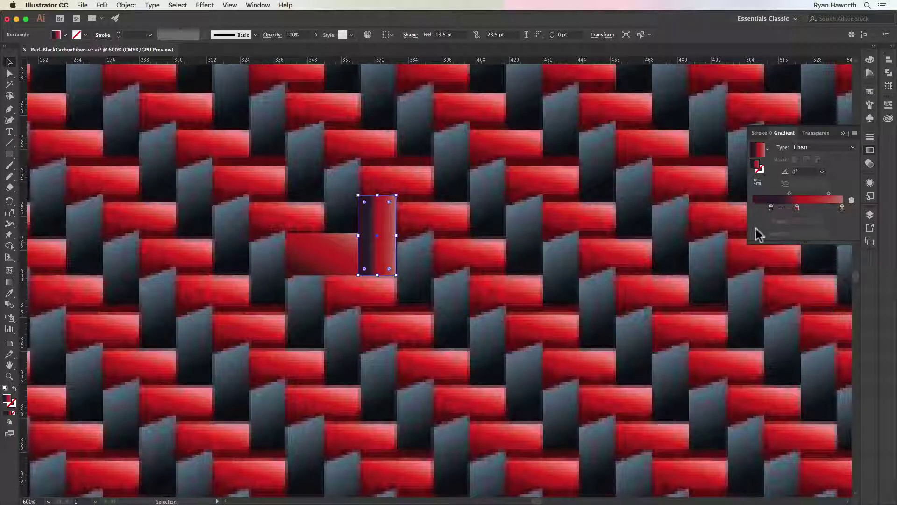
{"action": "left_click_drag", "start_coordinate": [797, 207], "coordinate": [751, 210]}
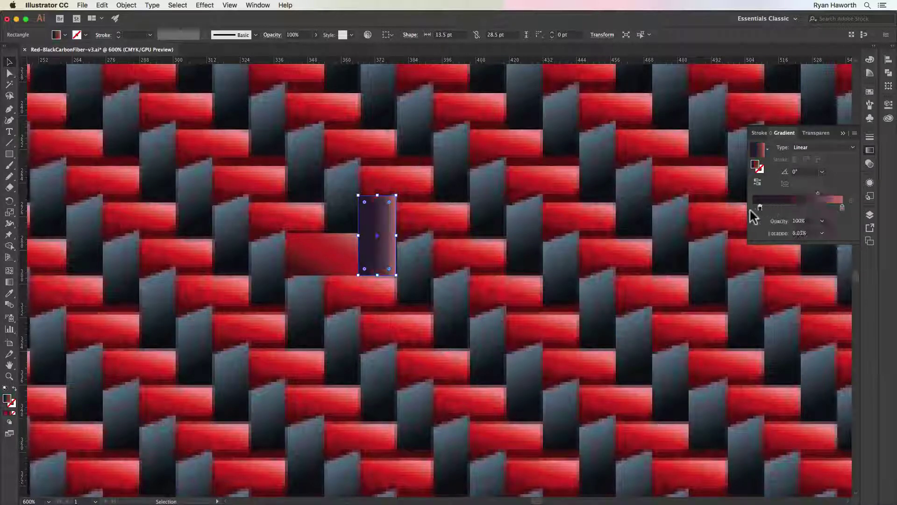
{"action": "left_click", "coordinate": [843, 209]}
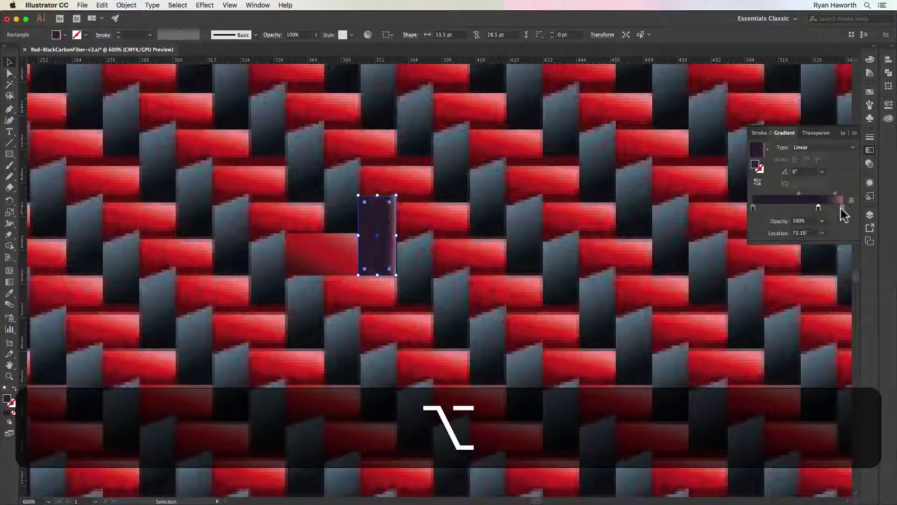
{"action": "left_click_drag", "start_coordinate": [840, 209], "coordinate": [847, 273]}
{"action": "left_click_drag", "start_coordinate": [818, 208], "coordinate": [844, 209]}
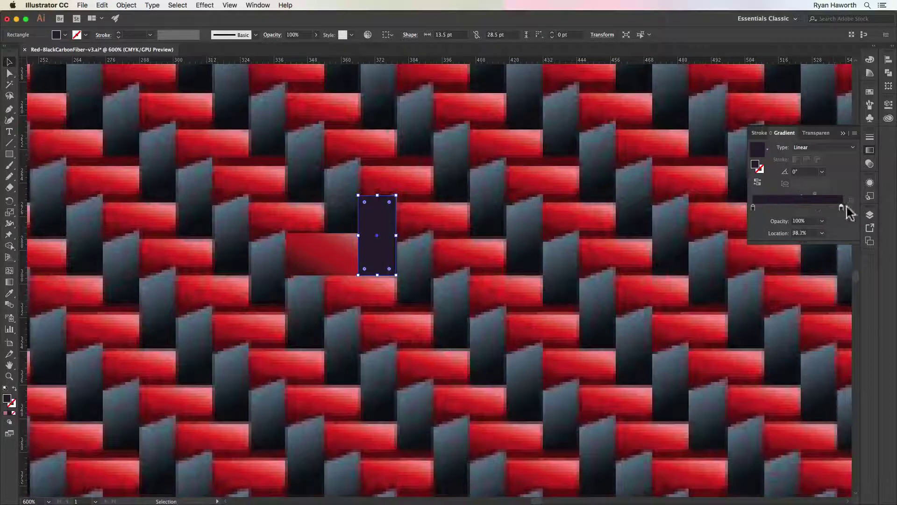
{"action": "left_click", "coordinate": [753, 208]}
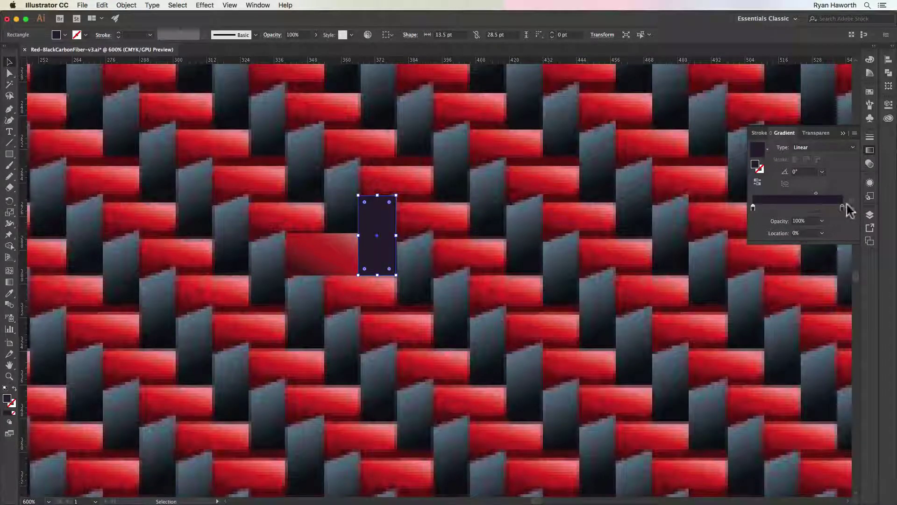
Step: Set both gradient stops to 0% HSB saturation for a neutral grey
{"action": "double_click", "coordinate": [752, 209]}
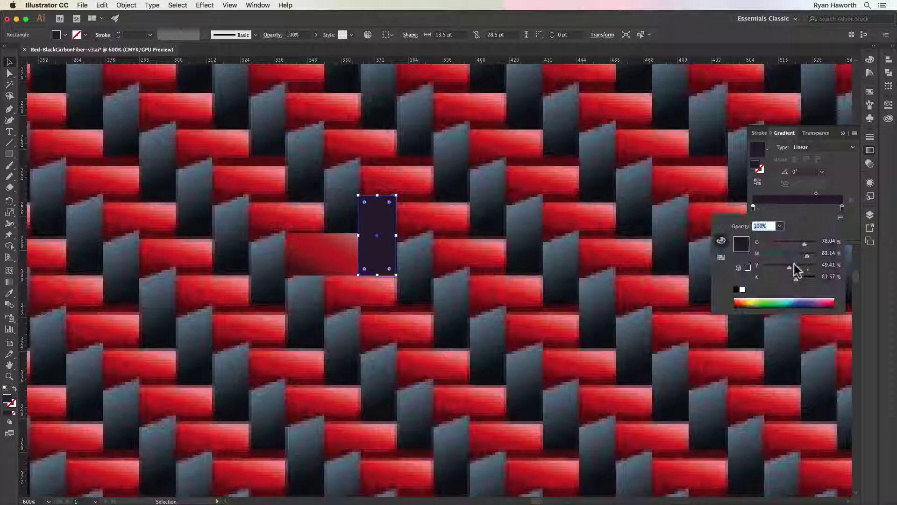
{"action": "left_click", "coordinate": [840, 218]}
{"action": "left_click", "coordinate": [806, 247]}
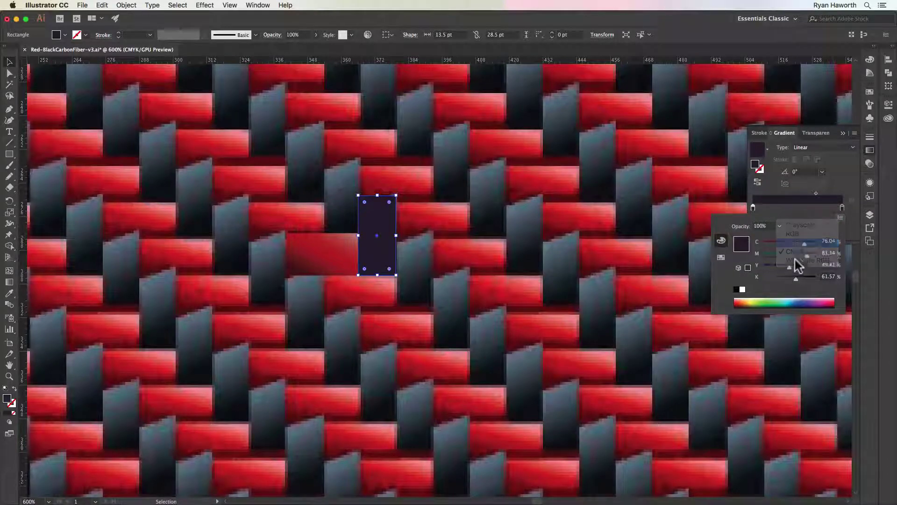
{"action": "left_click_drag", "start_coordinate": [787, 258], "coordinate": [741, 260]}
{"action": "left_click", "coordinate": [840, 217]}
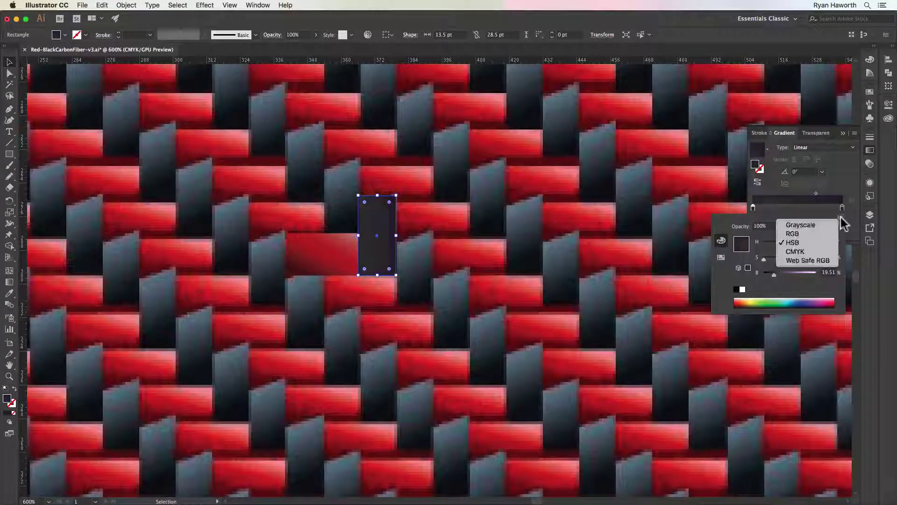
{"action": "key", "text": "Escape"}
{"action": "key", "text": "Escape"}
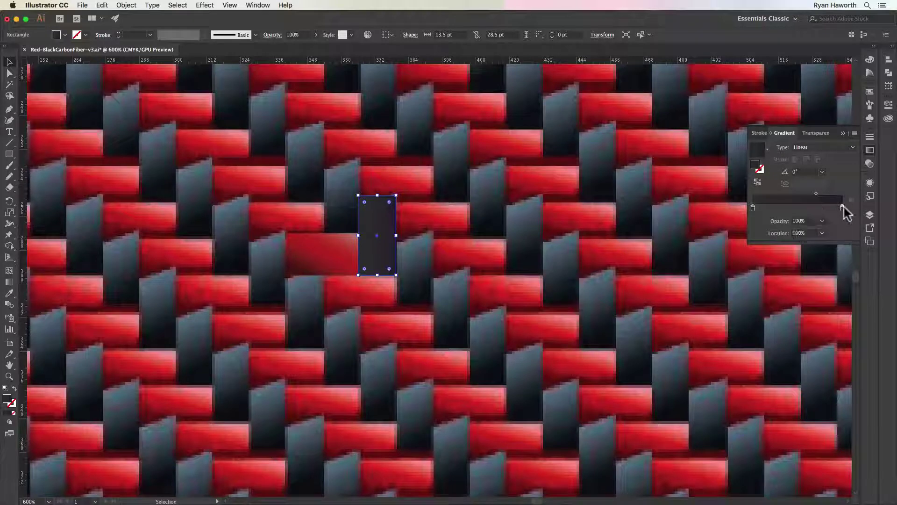
{"action": "double_click", "coordinate": [842, 207]}
{"action": "left_click", "coordinate": [839, 218]}
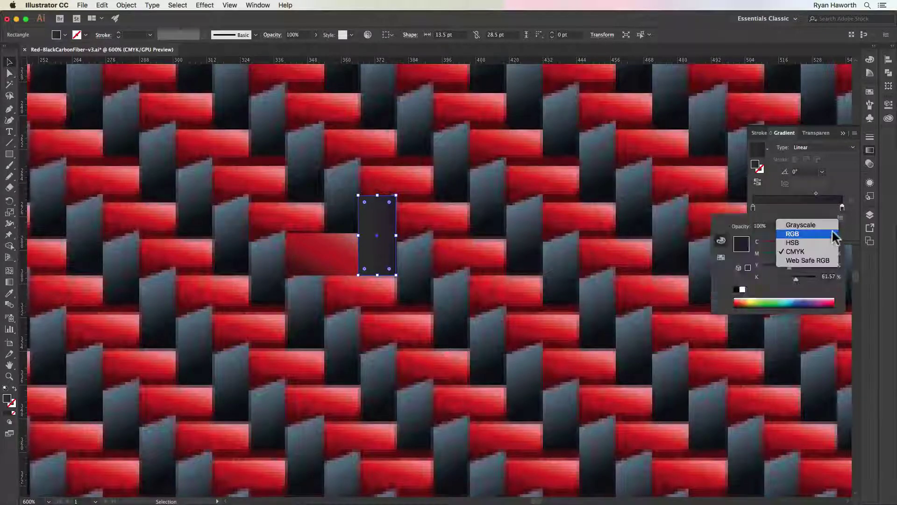
{"action": "left_click", "coordinate": [822, 240]}
{"action": "mouse_move", "coordinate": [788, 260]}
{"action": "left_mouse_down"}
{"action": "mouse_move", "coordinate": [749, 258]}
{"action": "mouse_move", "coordinate": [779, 273]}
{"action": "left_mouse_up"}
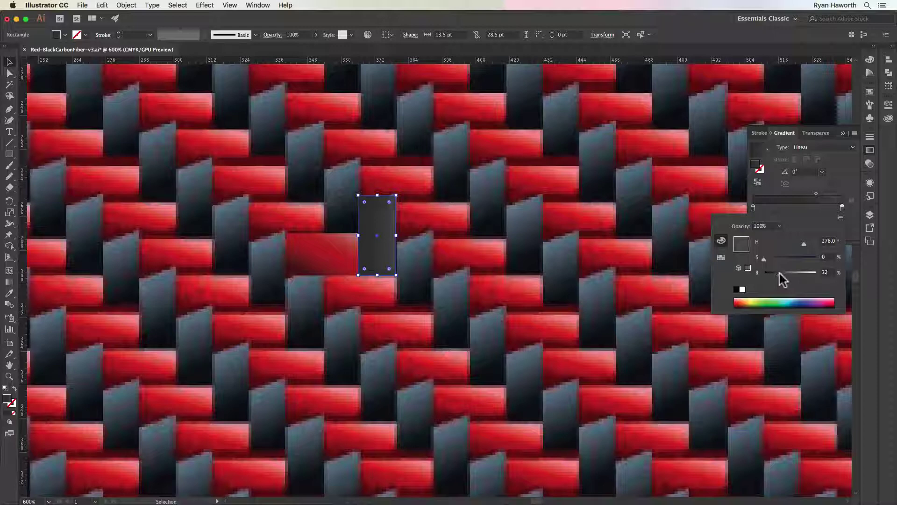
{"action": "left_click", "coordinate": [373, 245]}
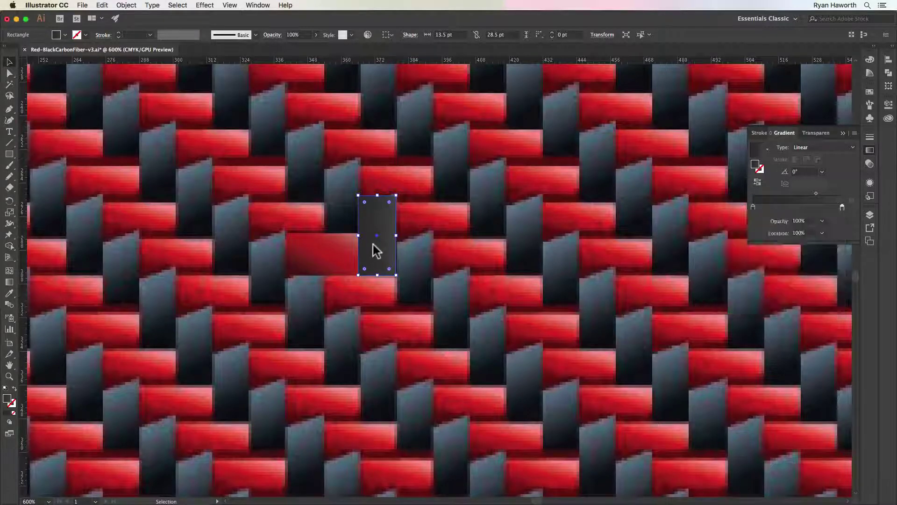
Step: Run the grey rectangle's gradient nearly vertically at about 95.5°
{"action": "key", "text": "g"}
{"action": "left_click_drag", "start_coordinate": [381, 258], "coordinate": [371, 204]}
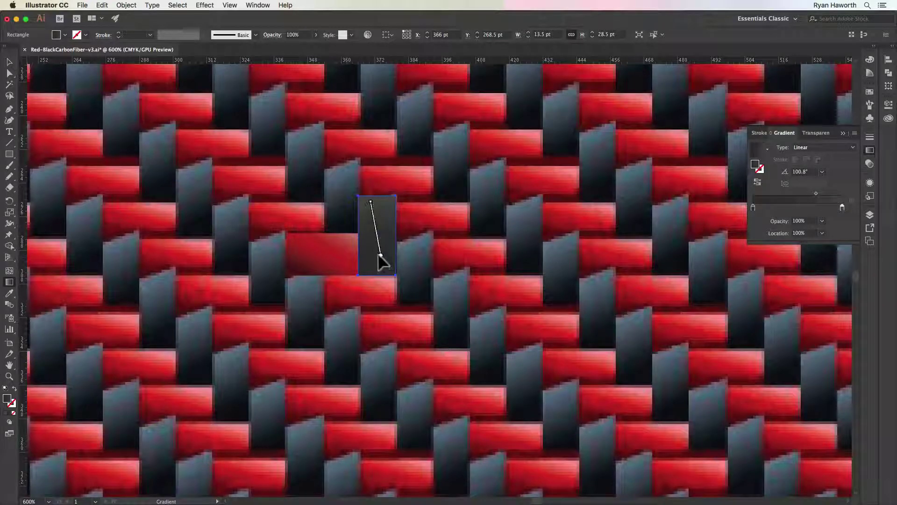
{"action": "left_click_drag", "start_coordinate": [373, 193], "coordinate": [374, 192]}
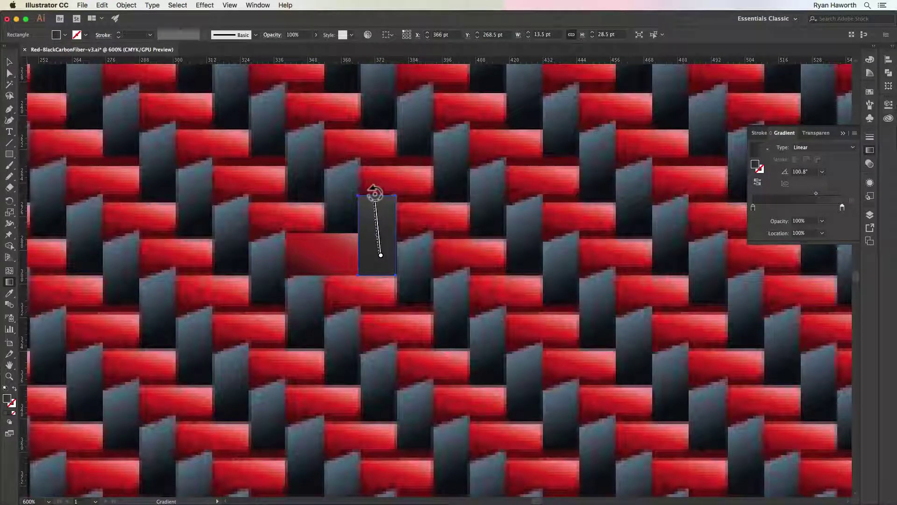
Step: Lower the grey rectangle's top-left corner so its top edge slants
{"action": "key", "text": "a"}
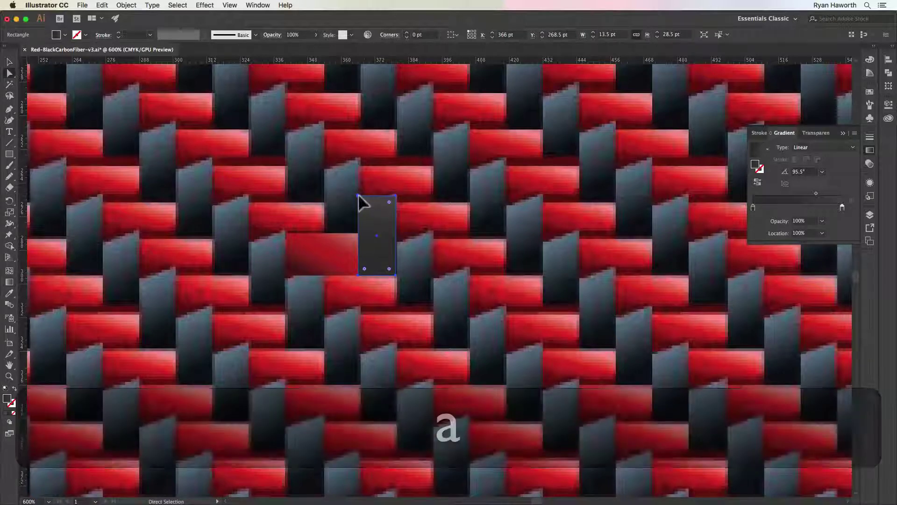
{"action": "left_click", "coordinate": [358, 195]}
{"action": "left_click", "coordinate": [358, 209]}
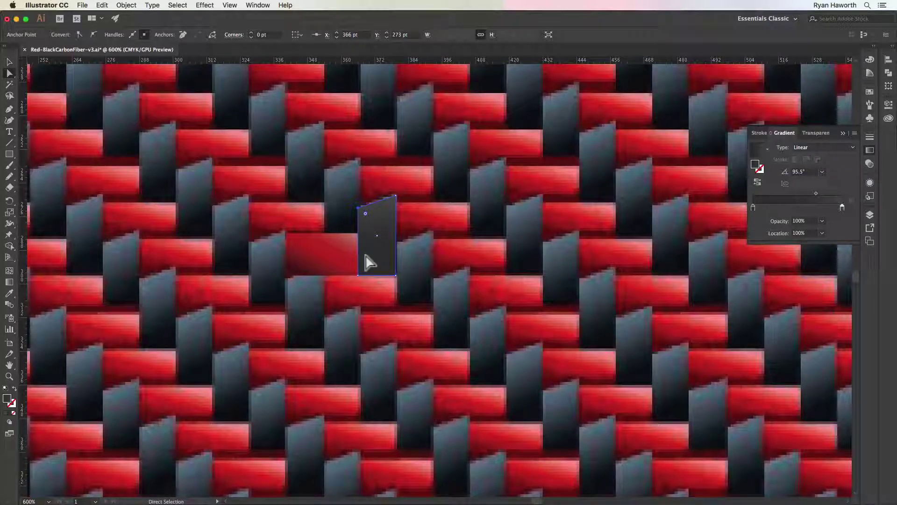
Step: Draw a small 10.5 × 3 pt rectangle below the shapes and fill it with the dark red
{"action": "key", "text": "m"}
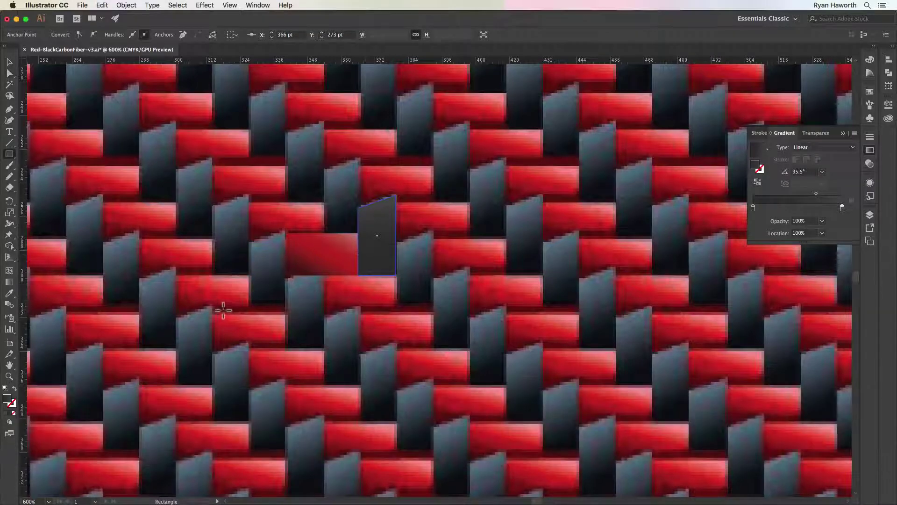
{"action": "left_click_drag", "start_coordinate": [218, 305], "coordinate": [249, 312]}
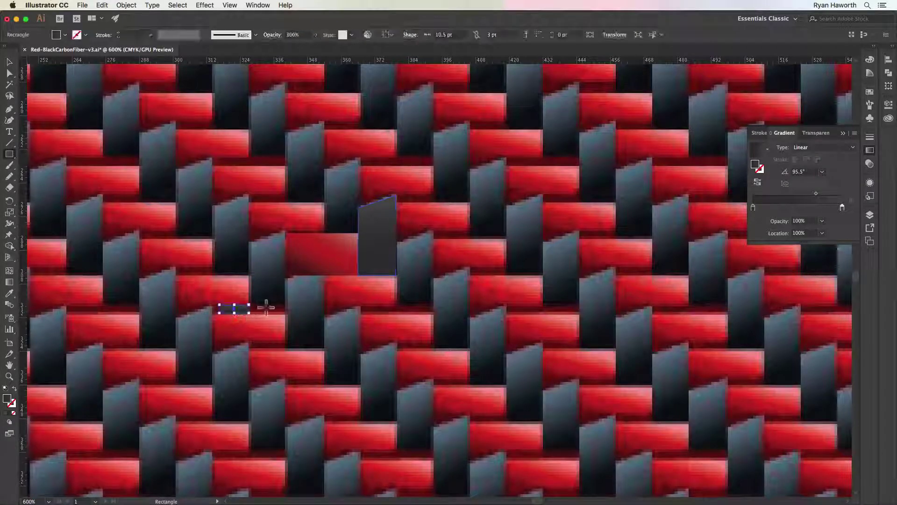
{"action": "key", "text": "i"}
{"action": "left_click", "coordinate": [381, 311]}
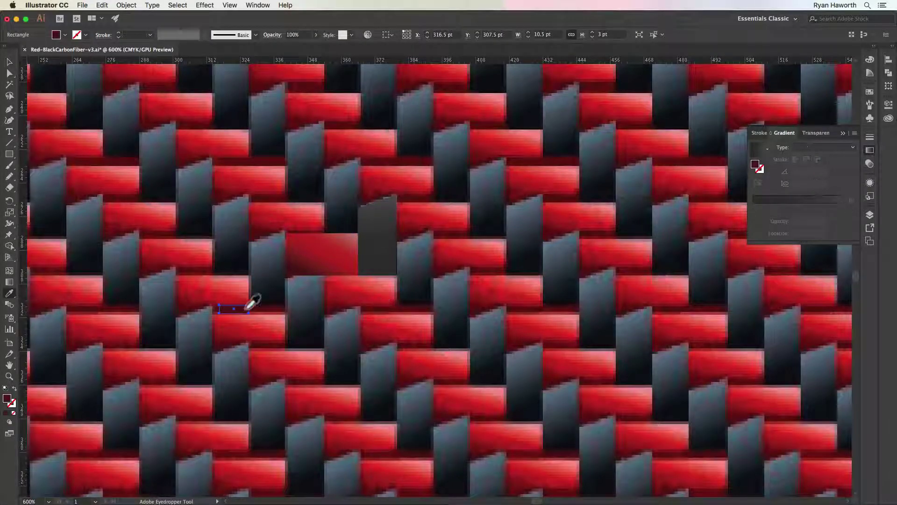
Step: Hide the carbon fiber weave layer and move the small bar closer beneath the shapes
{"action": "left_click", "coordinate": [869, 214]}
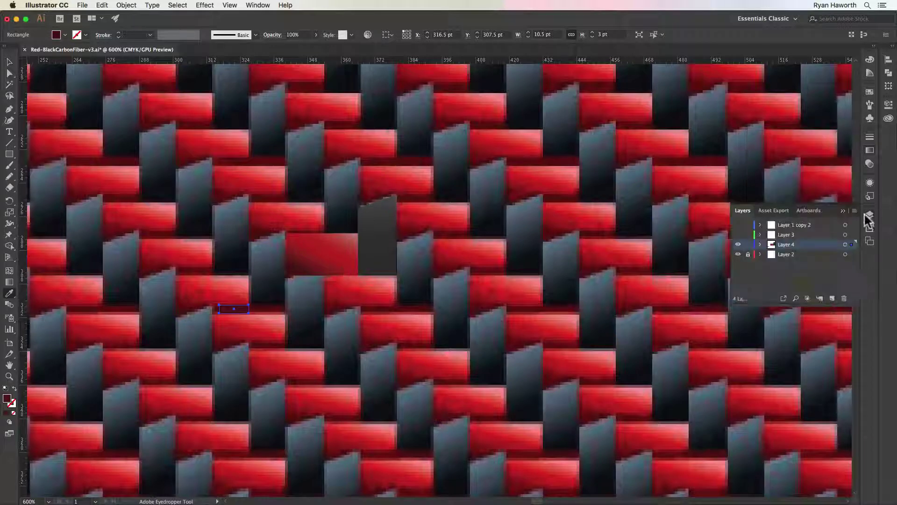
{"action": "left_click", "coordinate": [738, 254]}
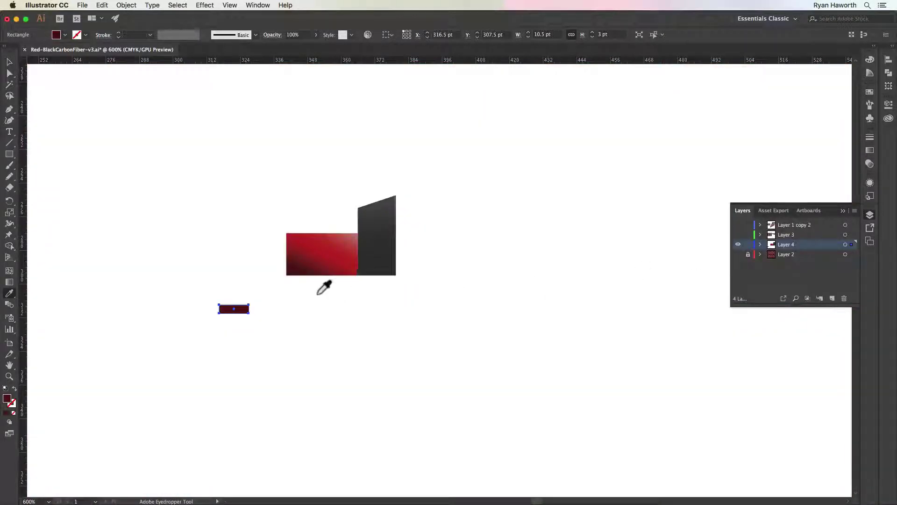
{"action": "key", "text": "v"}
{"action": "left_click", "coordinate": [257, 321]}
{"action": "left_click_drag", "start_coordinate": [241, 308], "coordinate": [317, 337]}
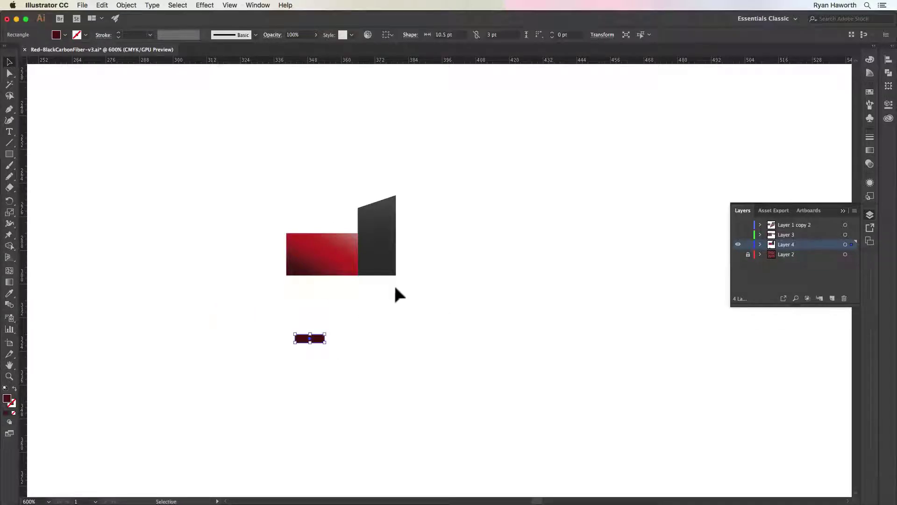
{"action": "left_click", "coordinate": [406, 276]}
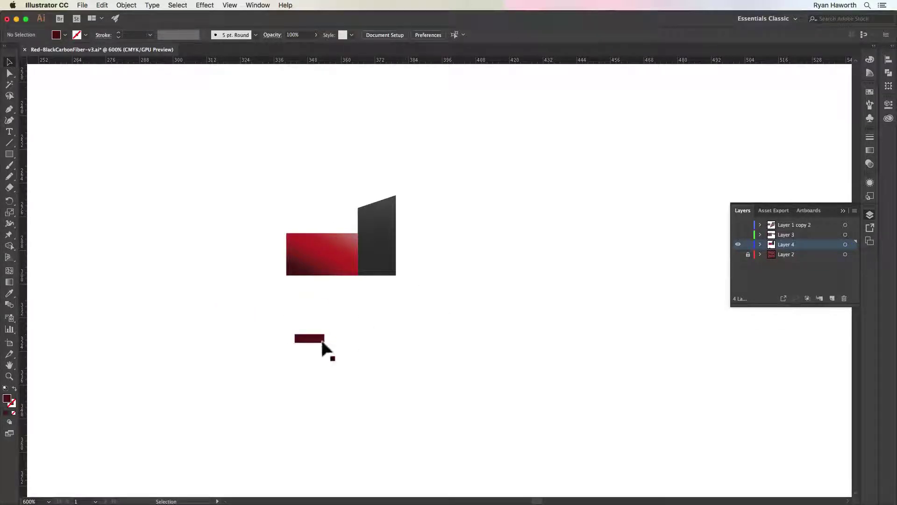
Step: Toggle guides, show the grid, and set the grid colour to Grape purple in Guides & Grid preferences
{"action": "key", "text": "super+semicolon"}
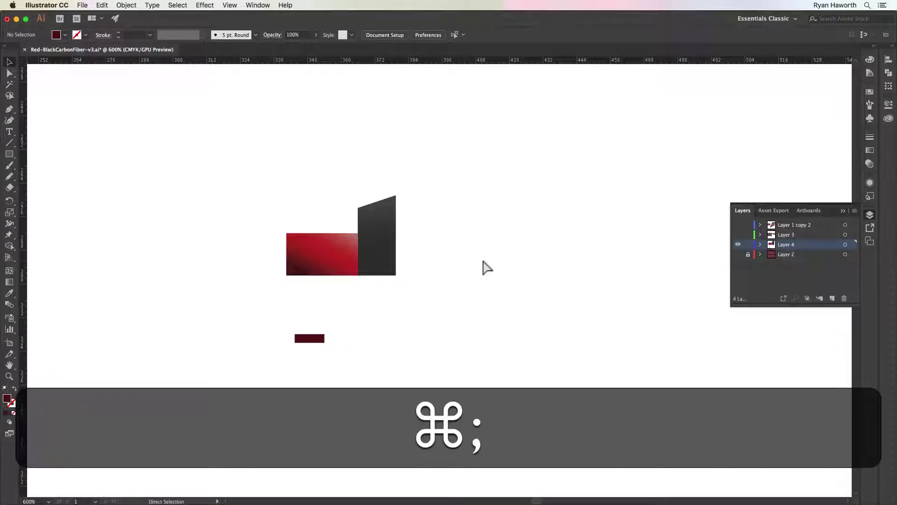
{"action": "key", "text": "super+apostrophe"}
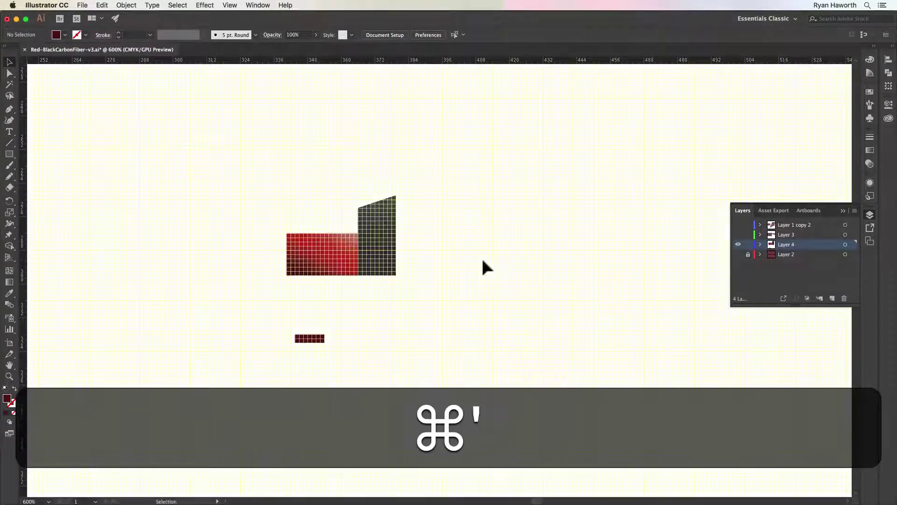
{"action": "key", "text": "super+k"}
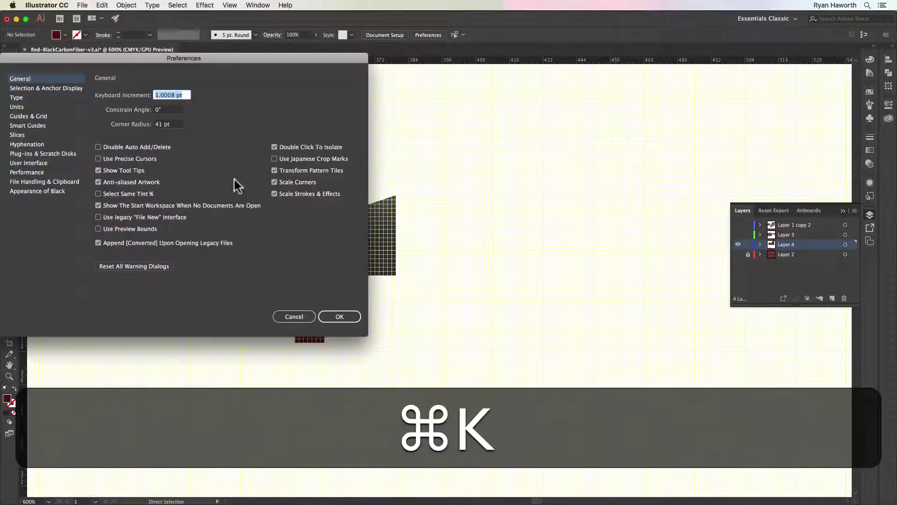
{"action": "left_click", "coordinate": [29, 117]}
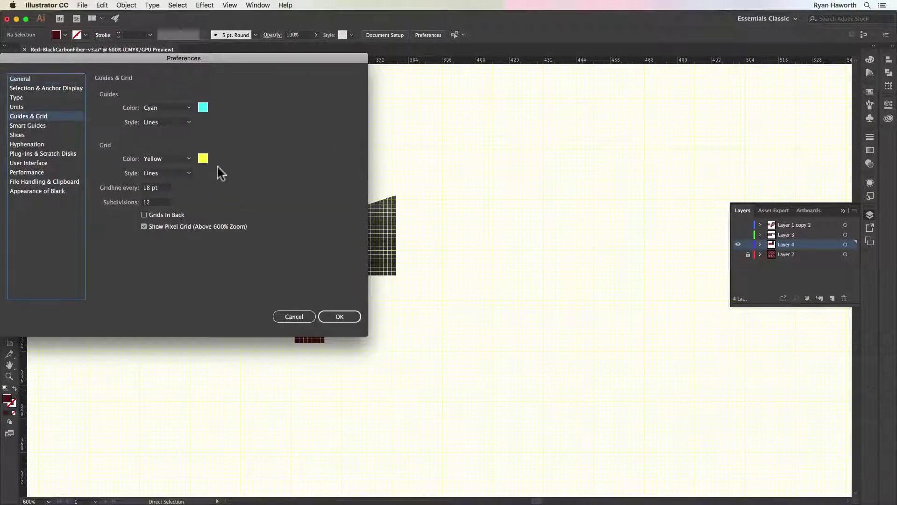
{"action": "left_click", "coordinate": [204, 159]}
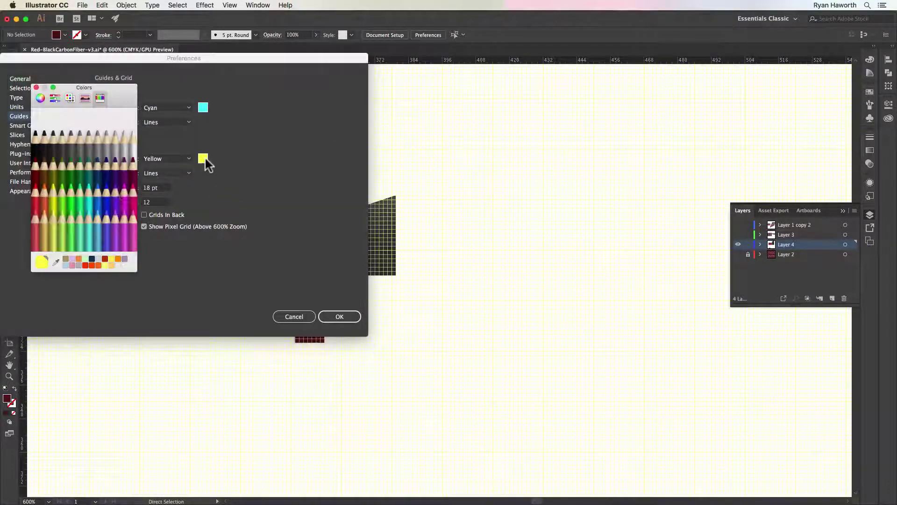
{"action": "left_click", "coordinate": [116, 196]}
{"action": "left_click", "coordinate": [36, 88]}
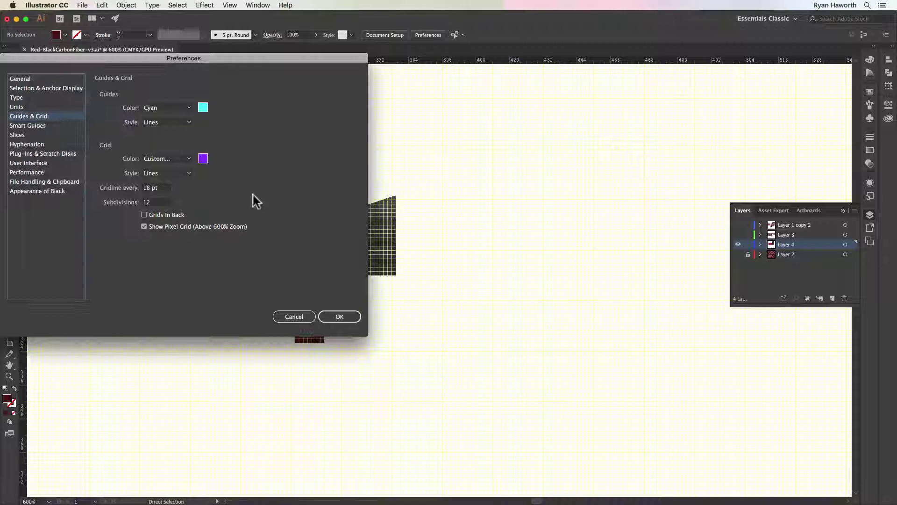
{"action": "left_click", "coordinate": [339, 316]}
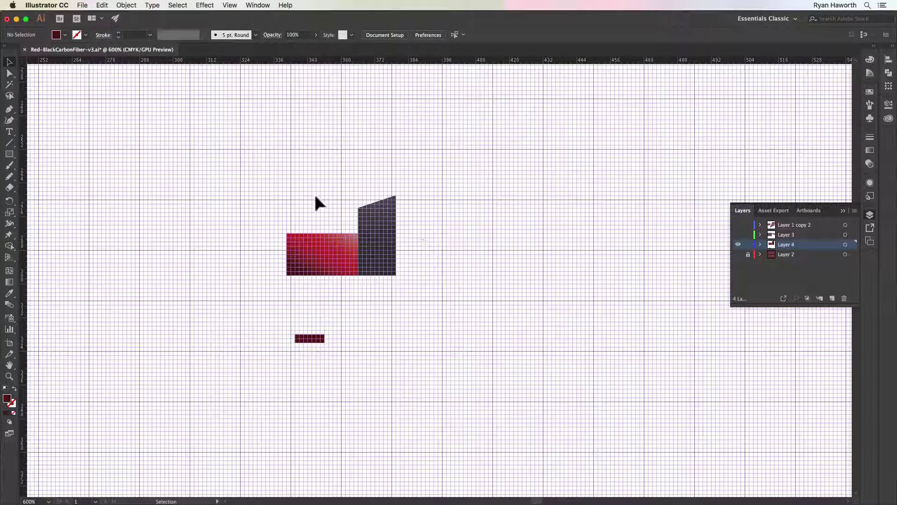
Step: Shift the red rectangle left and widen the dark slanted shape so the two meet
{"action": "left_click_drag", "start_coordinate": [373, 265], "coordinate": [369, 240]}
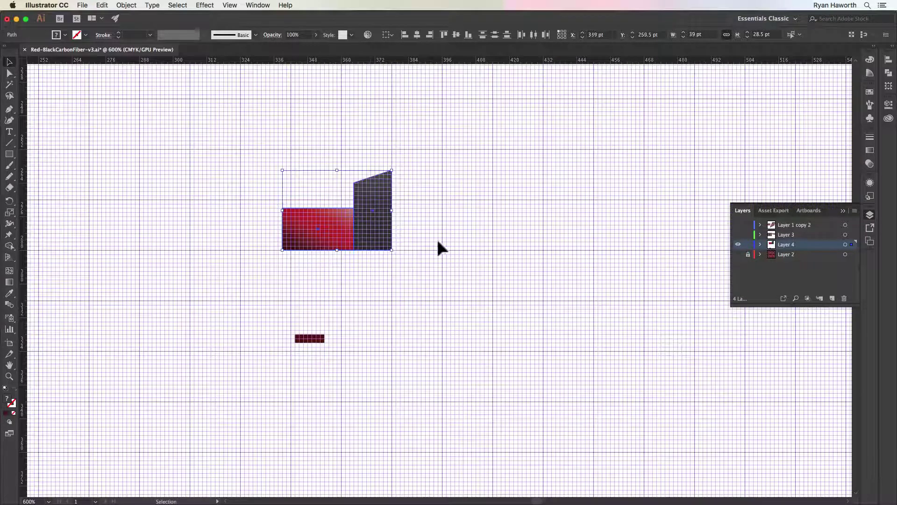
{"action": "left_click", "coordinate": [430, 277]}
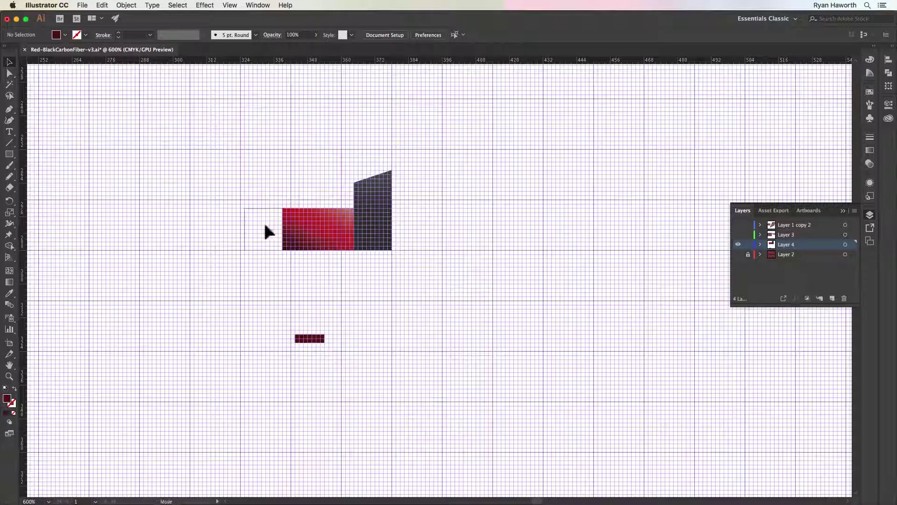
{"action": "left_click_drag", "start_coordinate": [265, 225], "coordinate": [341, 230]}
{"action": "left_click", "coordinate": [350, 181]}
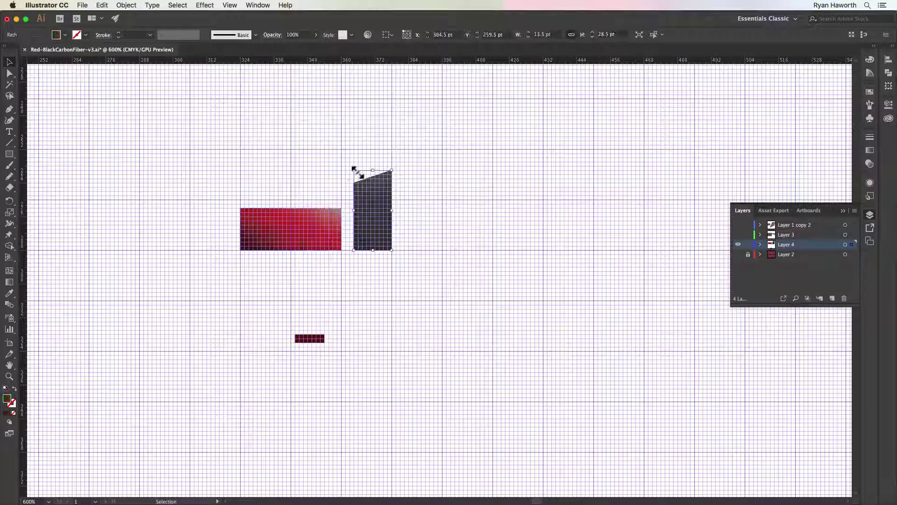
{"action": "left_click_drag", "start_coordinate": [357, 172], "coordinate": [341, 148]}
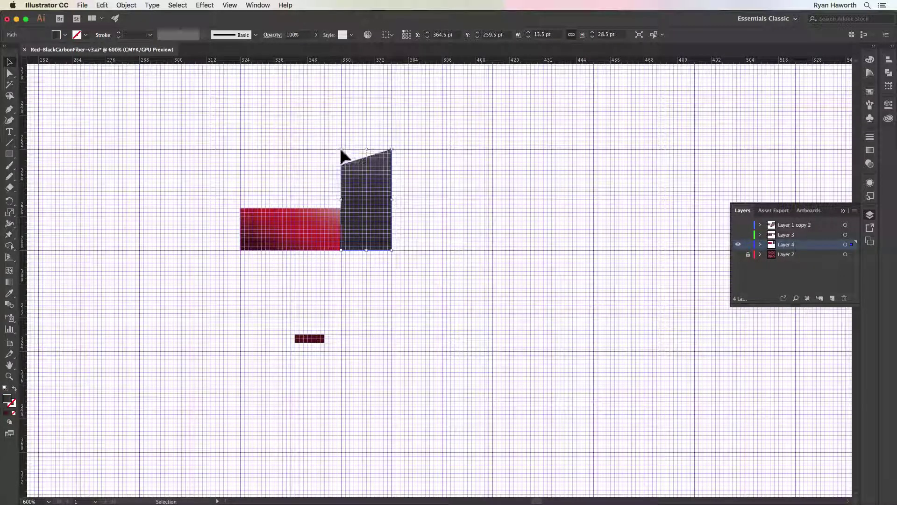
Step: Raise the red rectangle to 36 × 18 pt and stretch the dark shape to 42 pt tall, checking against the reference weave
{"action": "left_click", "coordinate": [276, 211]}
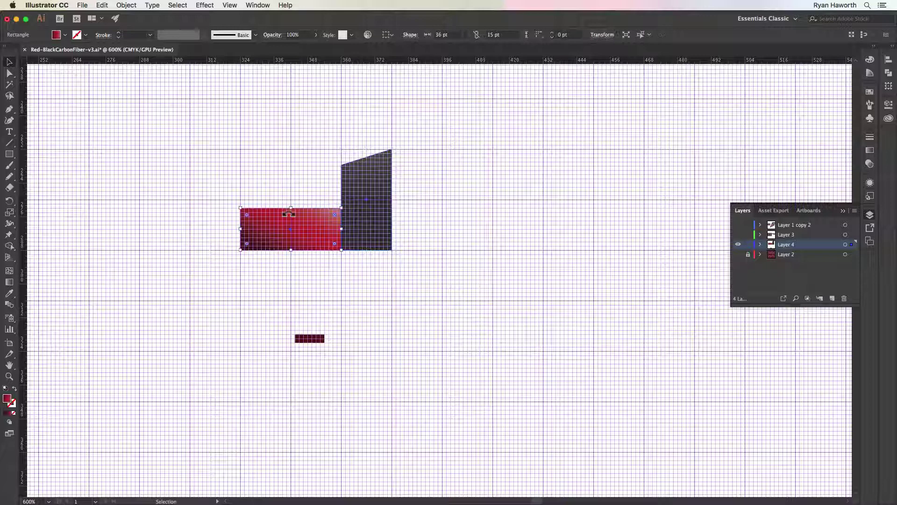
{"action": "left_click_drag", "start_coordinate": [291, 208], "coordinate": [292, 200]}
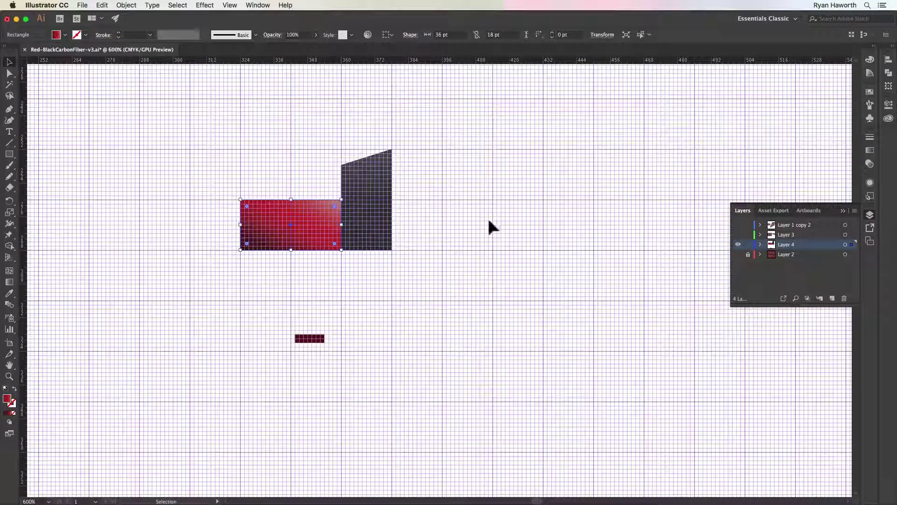
{"action": "left_click", "coordinate": [738, 254]}
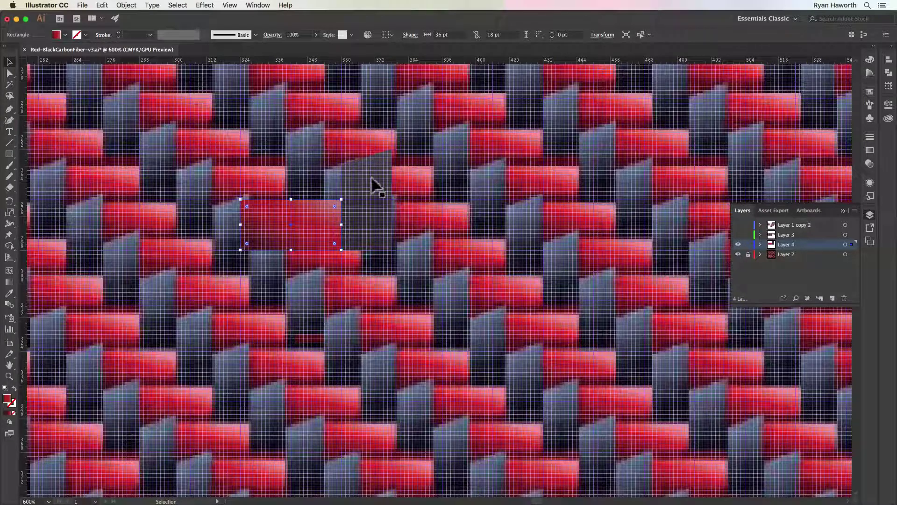
{"action": "left_click", "coordinate": [376, 187]}
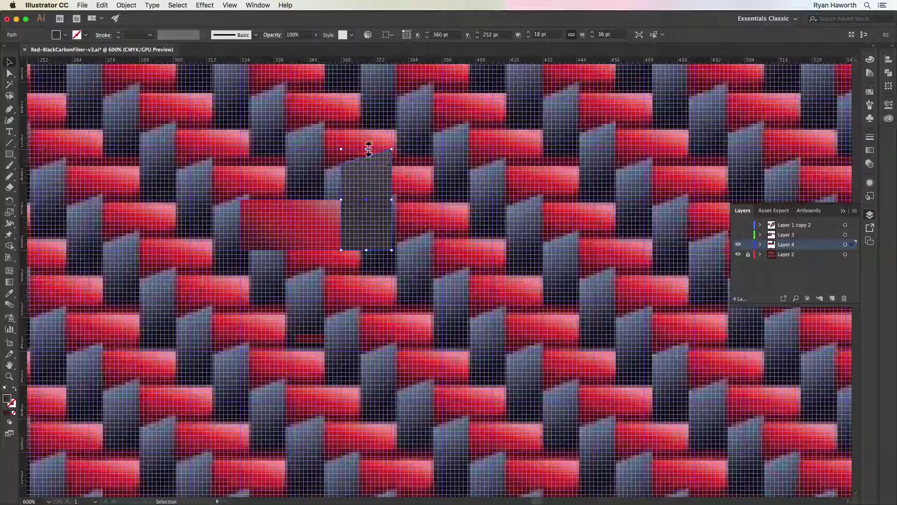
{"action": "left_click_drag", "start_coordinate": [369, 149], "coordinate": [369, 133]}
{"action": "left_click_drag", "start_coordinate": [429, 173], "coordinate": [502, 236]}
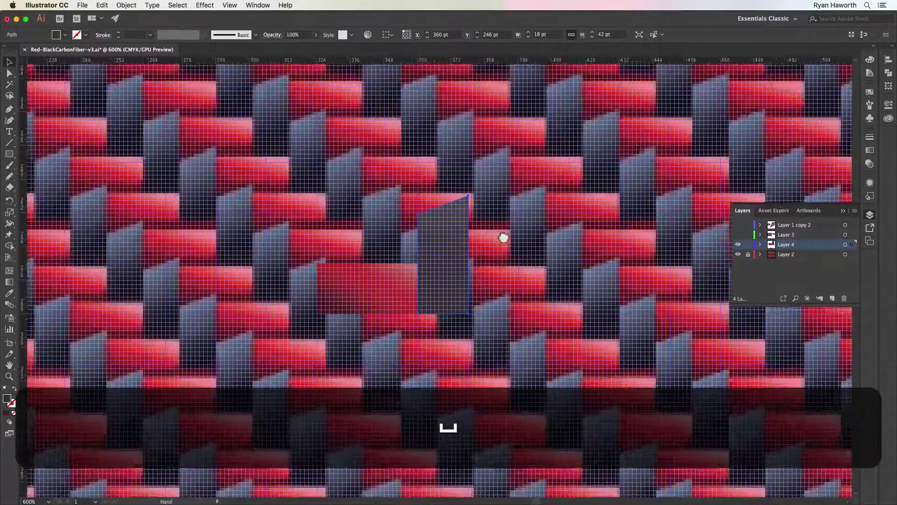
Step: Hide the reference weave layer, the guides and the document grid
{"action": "left_click", "coordinate": [739, 256]}
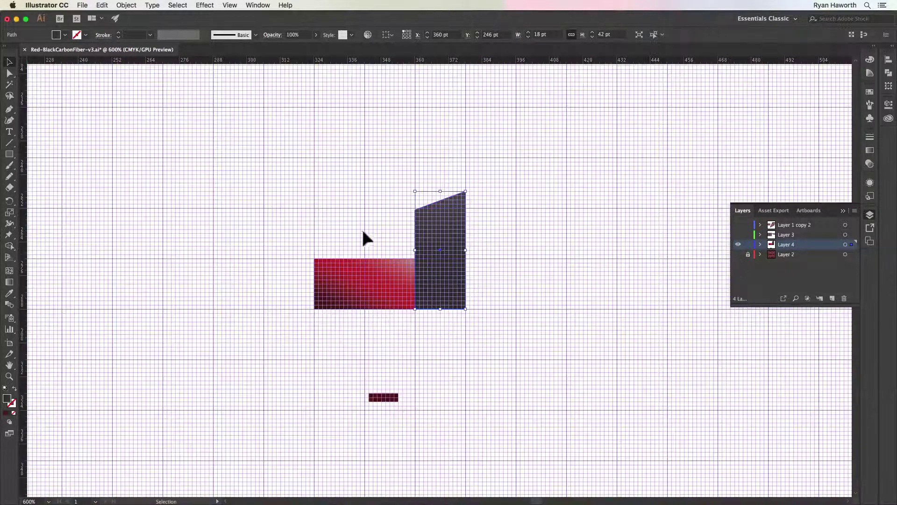
{"action": "key", "text": "a"}
{"action": "key", "text": "super+semicolon"}
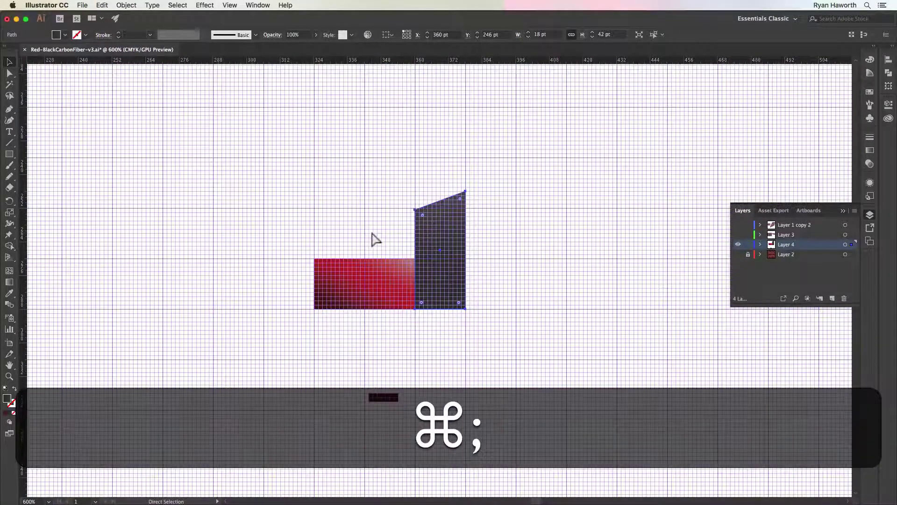
{"action": "key", "text": "super+apostrophe"}
{"action": "key", "text": "v"}
Step: Copy both shapes up and to the left so the copy overlaps the original pair
{"action": "key", "text": "super+a"}
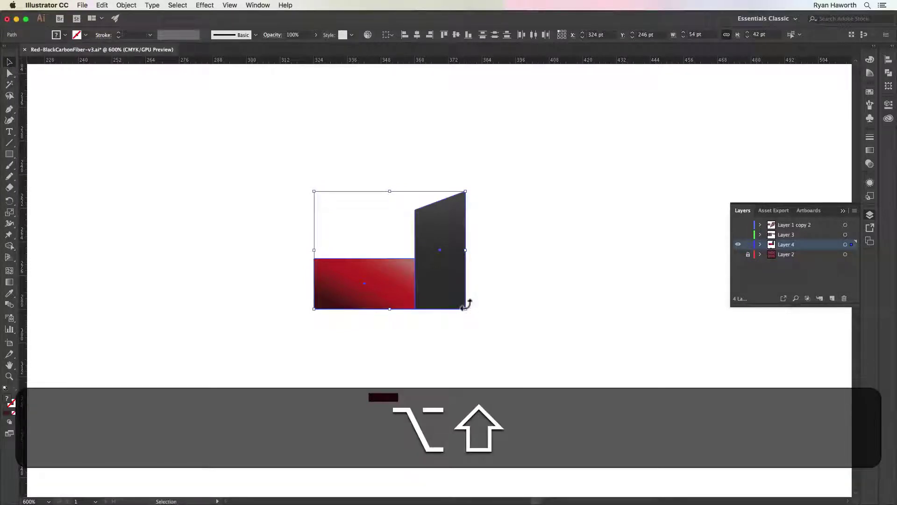
{"action": "left_click_drag", "start_coordinate": [466, 304], "coordinate": [417, 258]}
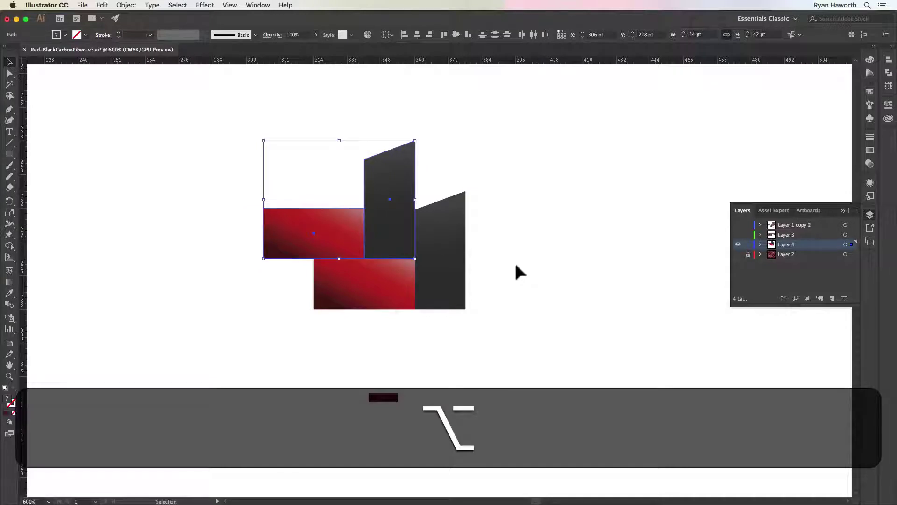
{"action": "left_click", "coordinate": [517, 266]}
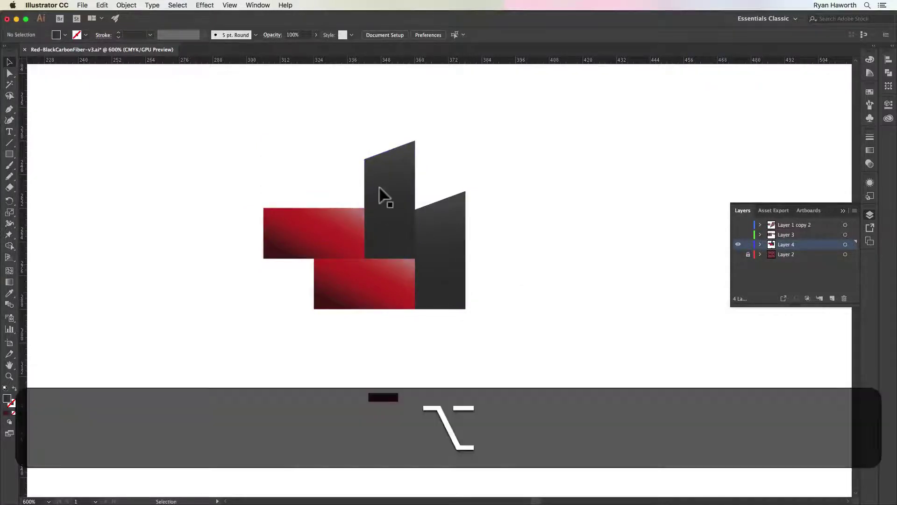
{"action": "left_click", "coordinate": [382, 194]}
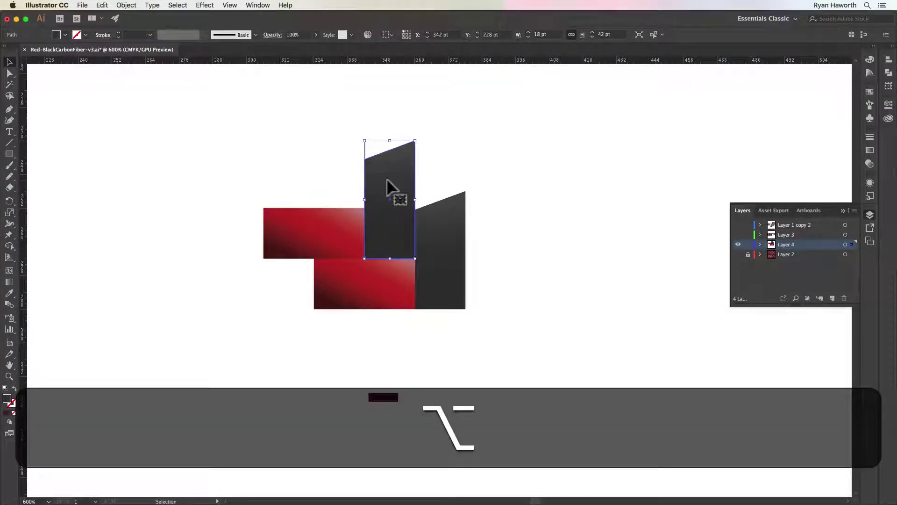
Step: Copy the upper dark shape to the lower left and enlarge the small maroon bar to 34.5 × 33 pt
{"action": "key", "text": "super+apostrophe"}
{"action": "left_click_drag", "start_coordinate": [390, 187], "coordinate": [285, 282]}
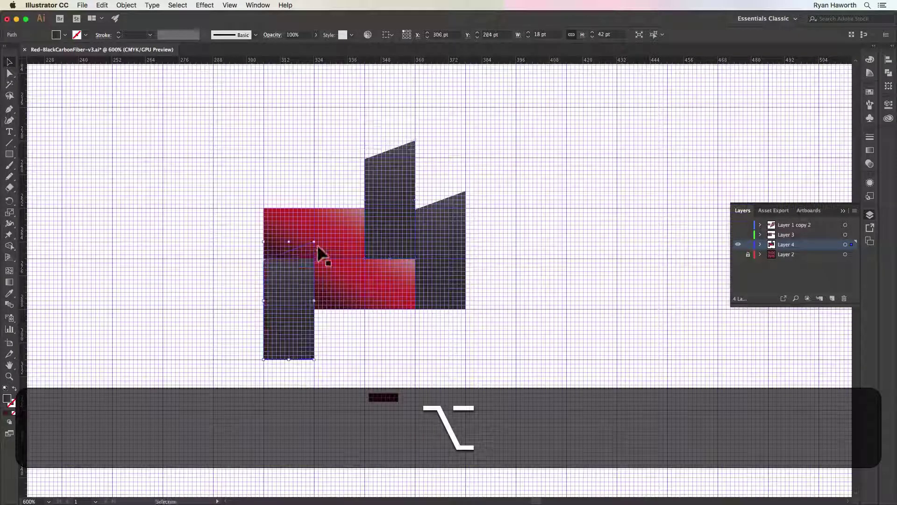
{"action": "key", "text": "super+space"}
{"action": "left_click_drag", "start_coordinate": [256, 252], "coordinate": [481, 350]}
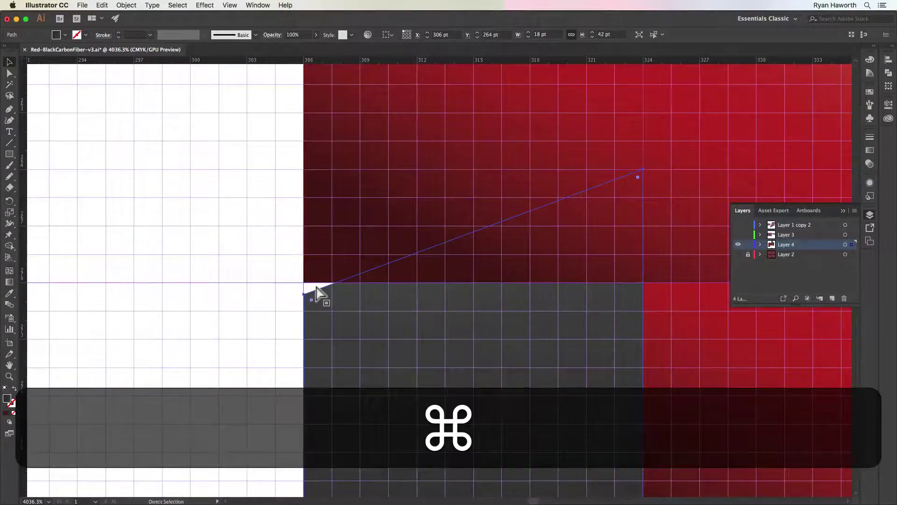
{"action": "key", "text": "super+minus"}
{"action": "key", "text": "super+minus"}
{"action": "key", "text": "super+minus"}
{"action": "key", "text": "super+minus"}
{"action": "key", "text": "super+minus"}
{"action": "key", "text": "super+minus"}
{"action": "key", "text": "super+minus"}
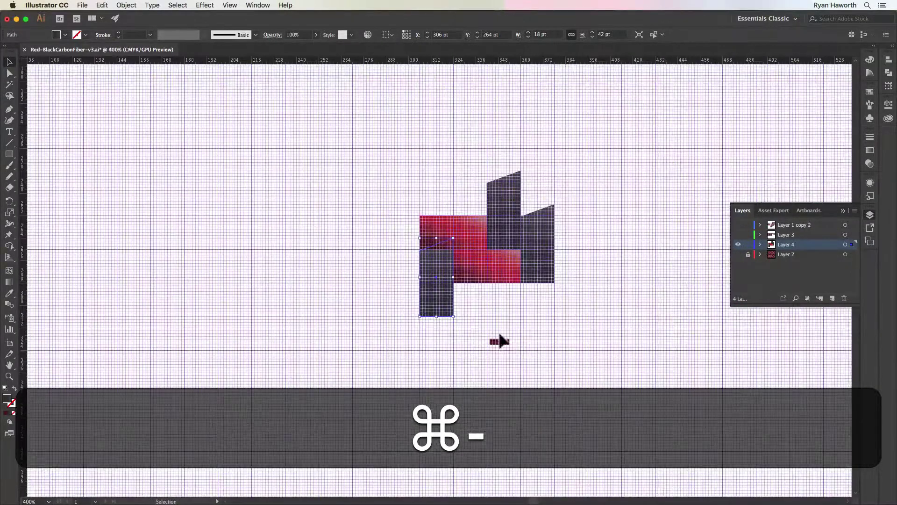
{"action": "left_click", "coordinate": [499, 341], "text": "super"}
{"action": "left_click_drag", "start_coordinate": [512, 338], "coordinate": [555, 282]}
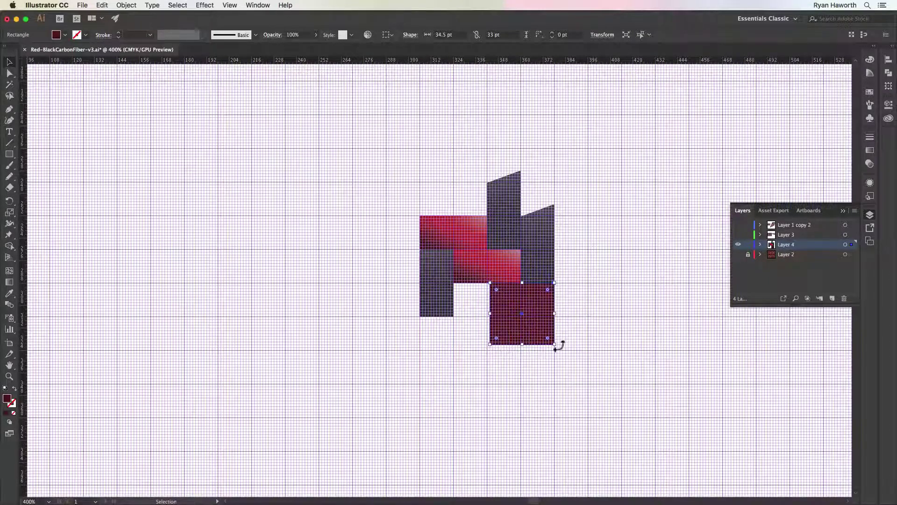
Step: Move the maroon block up and left over the weave and send it behind the other shapes
{"action": "left_click_drag", "start_coordinate": [554, 344], "coordinate": [420, 181]}
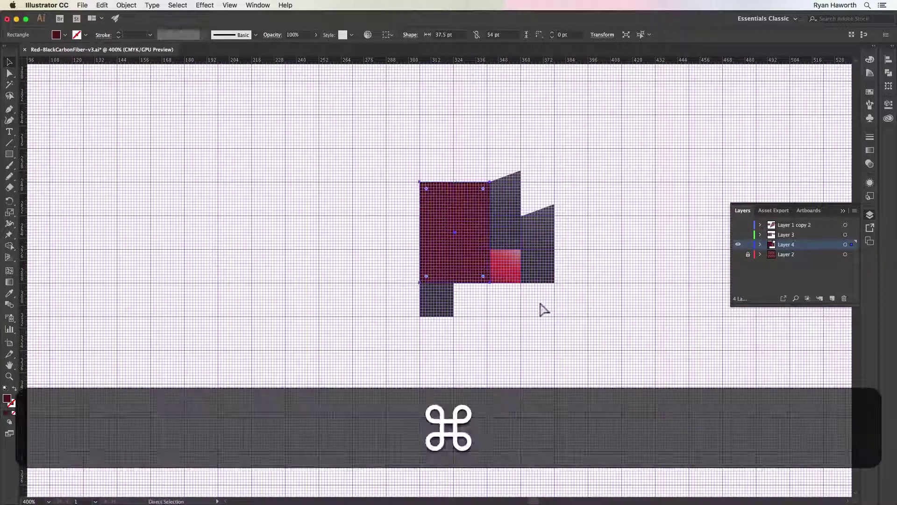
{"action": "key", "text": "super+shift+bracketleft"}
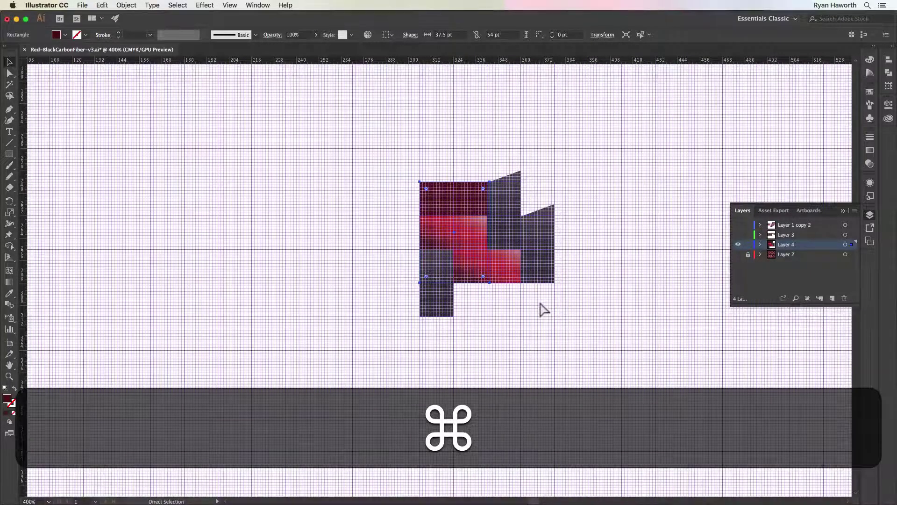
{"action": "key", "text": "super+equal"}
{"action": "key", "text": "super+equal"}
{"action": "key", "text": "super+minus"}
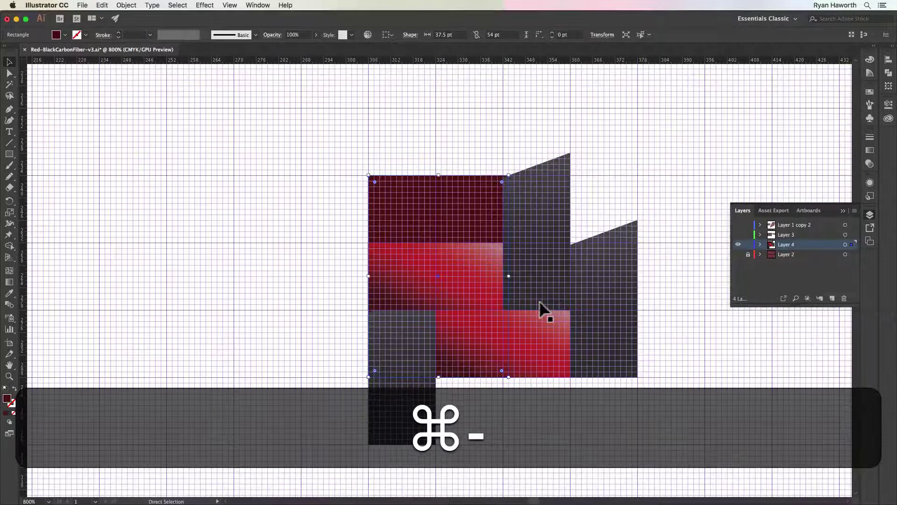
{"action": "key", "text": "space"}
{"action": "left_click_drag", "start_coordinate": [541, 310], "coordinate": [429, 264]}
{"action": "key", "text": "super+apostrophe"}
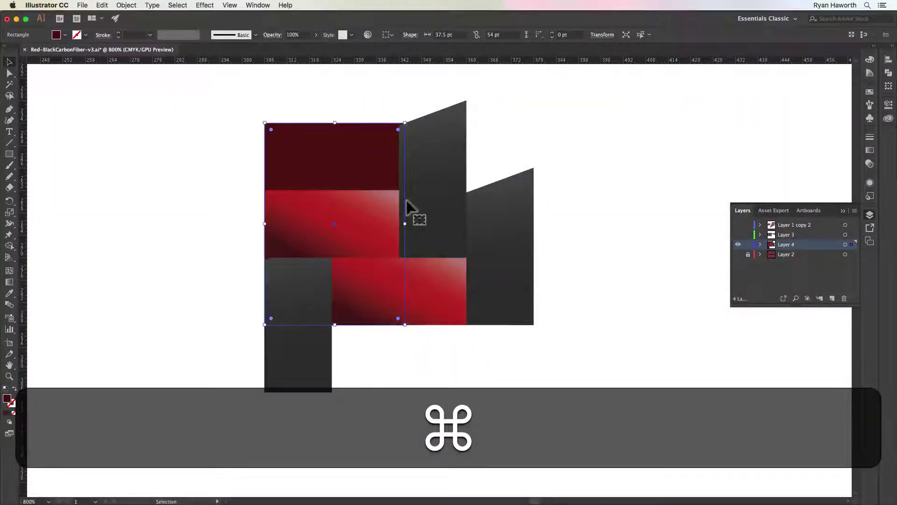
Step: Widen the maroon backing to 72 pt and stretch it upward to 72 × 75 pt
{"action": "left_click_drag", "start_coordinate": [404, 223], "coordinate": [533, 224]}
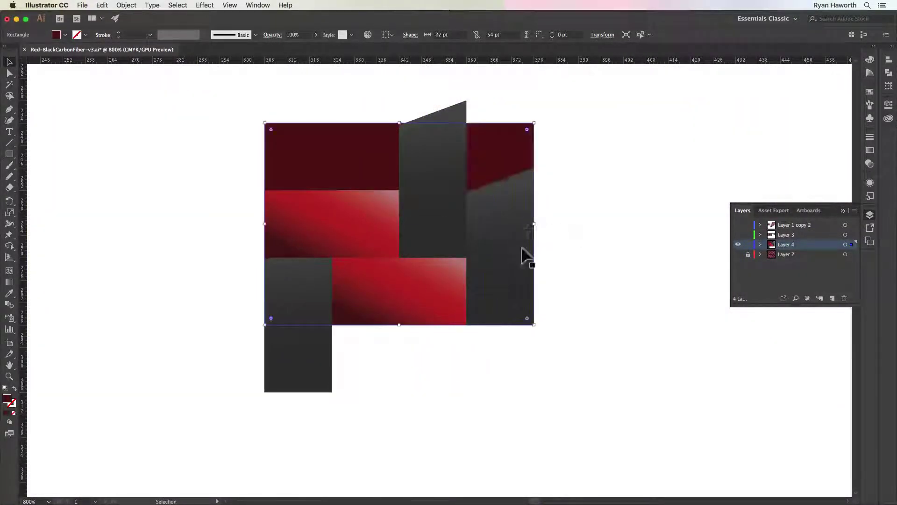
{"action": "key", "text": "super+minus"}
{"action": "key", "text": "super+minus"}
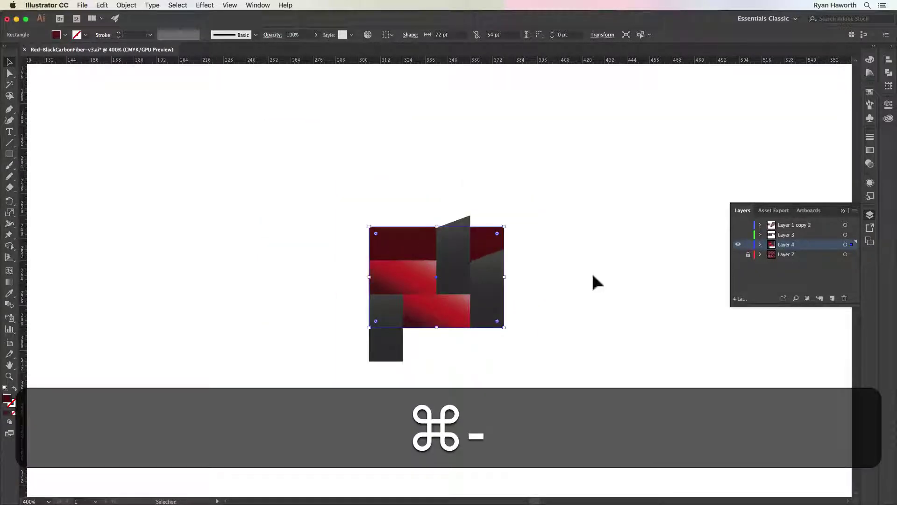
{"action": "left_click", "coordinate": [592, 276], "text": "super"}
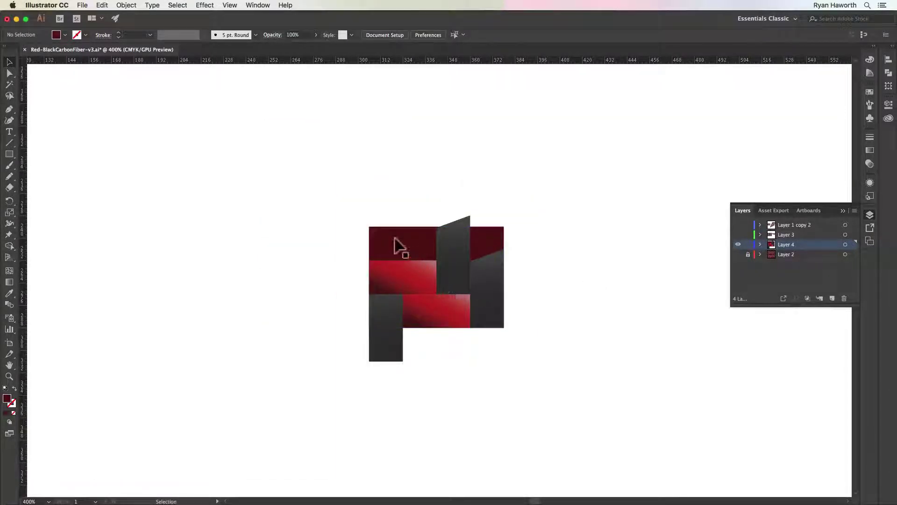
{"action": "left_click", "coordinate": [398, 246]}
{"action": "left_click_drag", "start_coordinate": [438, 227], "coordinate": [439, 191]}
{"action": "key", "text": "super+apostrophe"}
{"action": "left_click", "coordinate": [560, 203]}
{"action": "key", "text": "super+apostrophe"}
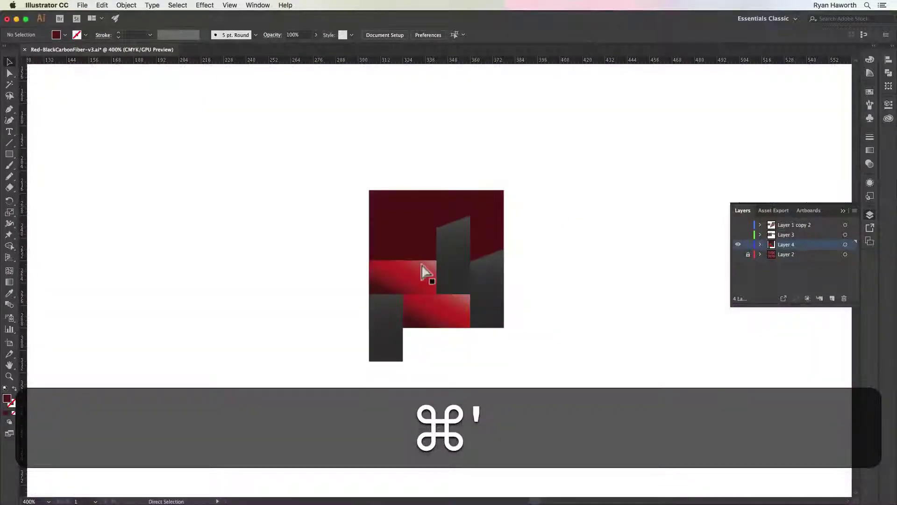
Step: Bring the lower-left dark piece forward, copy four pieces up and right, and delete an extra
{"action": "left_click", "coordinate": [403, 327]}
{"action": "key", "text": "shift+super+bracketright"}
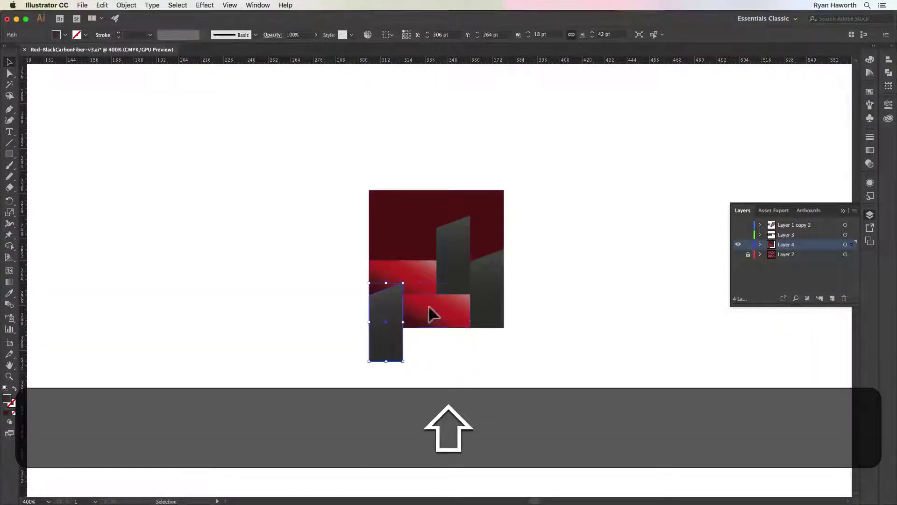
{"action": "left_click", "coordinate": [430, 314], "text": "shift"}
{"action": "left_click", "coordinate": [490, 300], "text": "shift"}
{"action": "left_click", "coordinate": [456, 262], "text": "shift"}
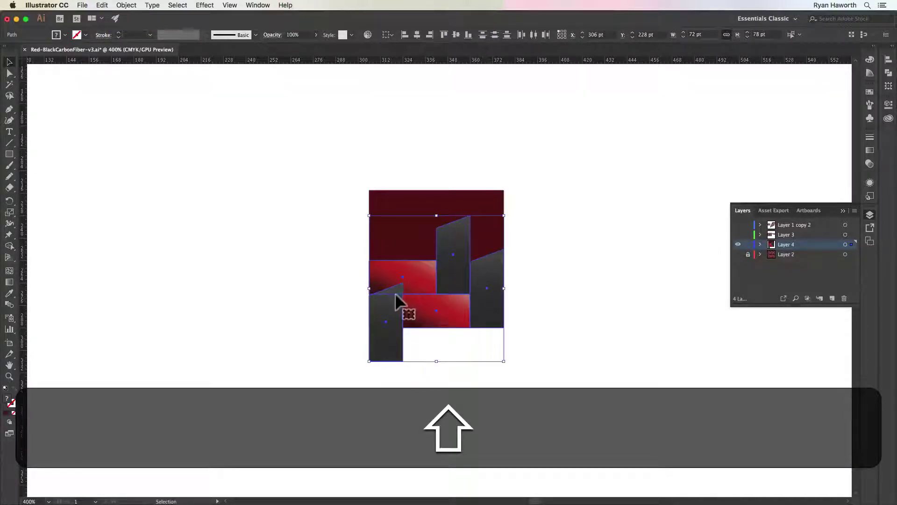
{"action": "left_click_drag", "start_coordinate": [373, 360], "coordinate": [481, 327]}
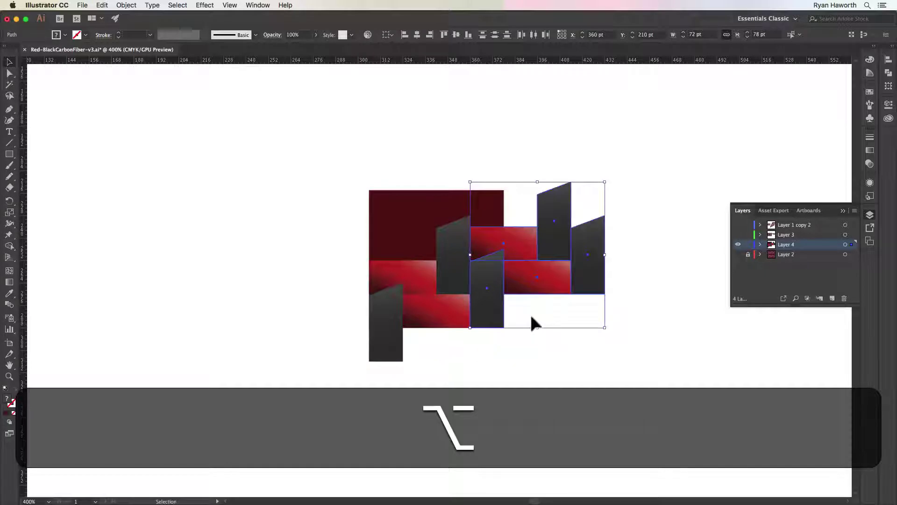
{"action": "left_click", "coordinate": [535, 323]}
{"action": "key", "text": "BackSpace"}
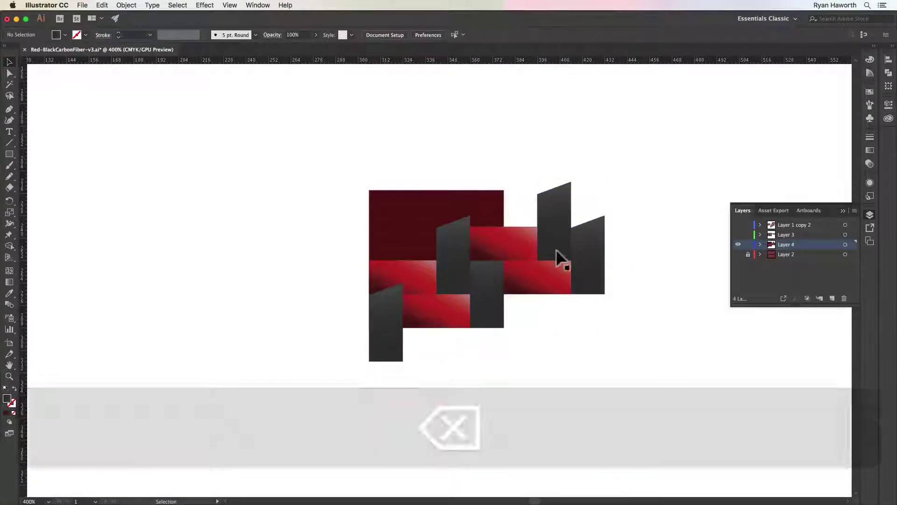
Step: Copy two red strips and two dark pieces up and to the left
{"action": "left_click", "coordinate": [557, 267]}
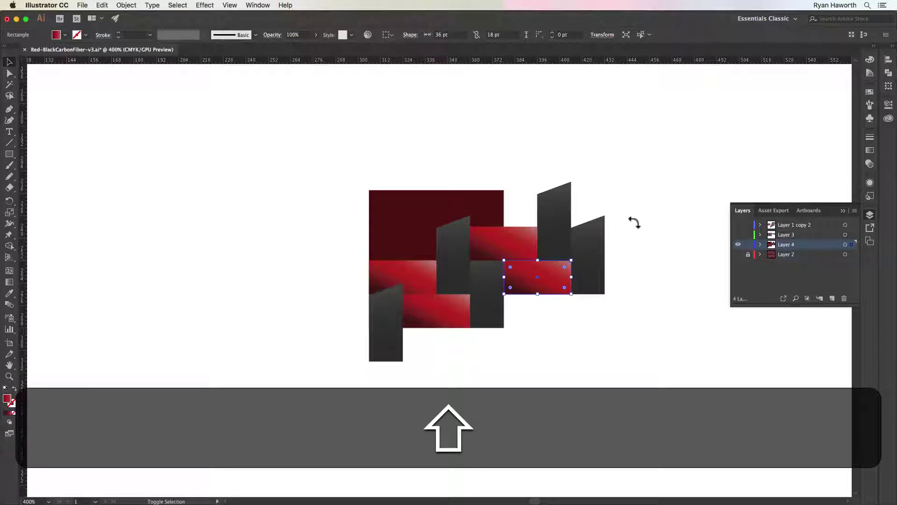
{"action": "left_click", "coordinate": [589, 259], "text": "shift"}
{"action": "left_click", "coordinate": [527, 252], "text": "shift"}
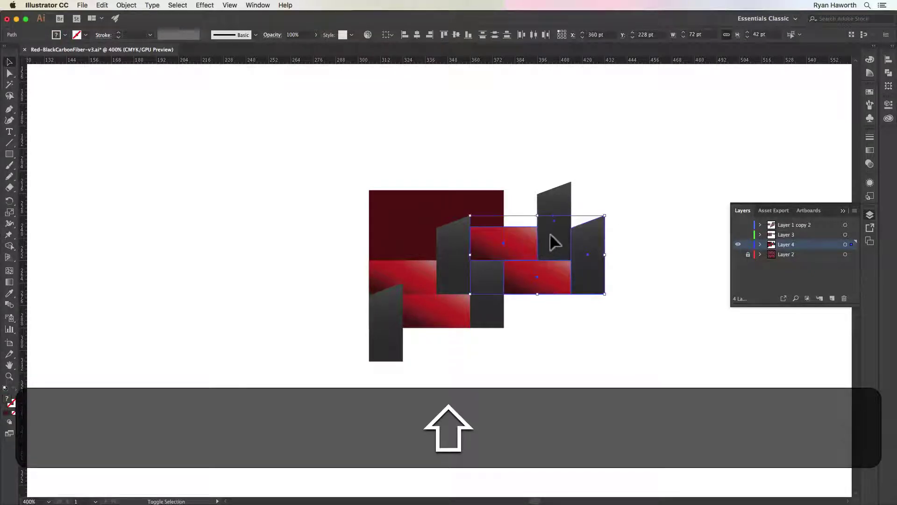
{"action": "left_click", "coordinate": [550, 236], "text": "shift"}
{"action": "left_click_drag", "start_coordinate": [603, 291], "coordinate": [437, 255]}
Step: Bring the middle dark piece in front of the red and copy a red strip into the top gap
{"action": "left_click", "coordinate": [641, 205]}
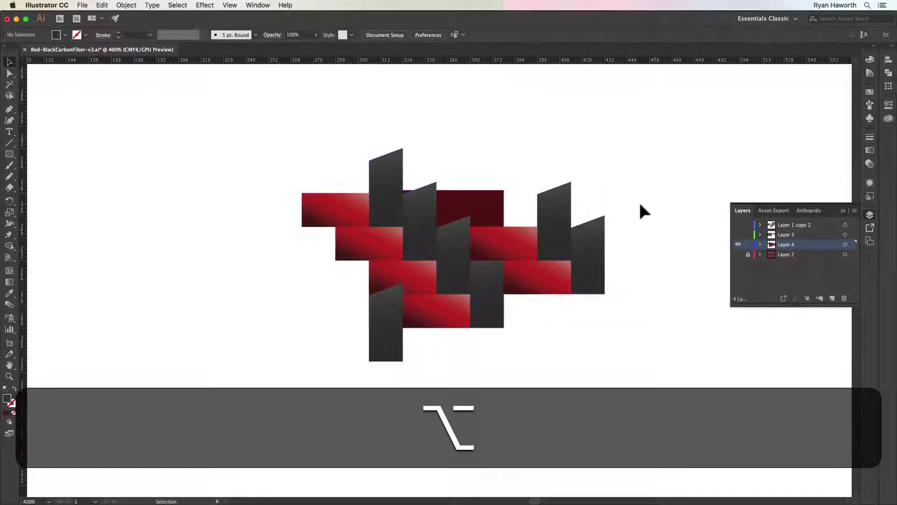
{"action": "left_click", "coordinate": [489, 278]}
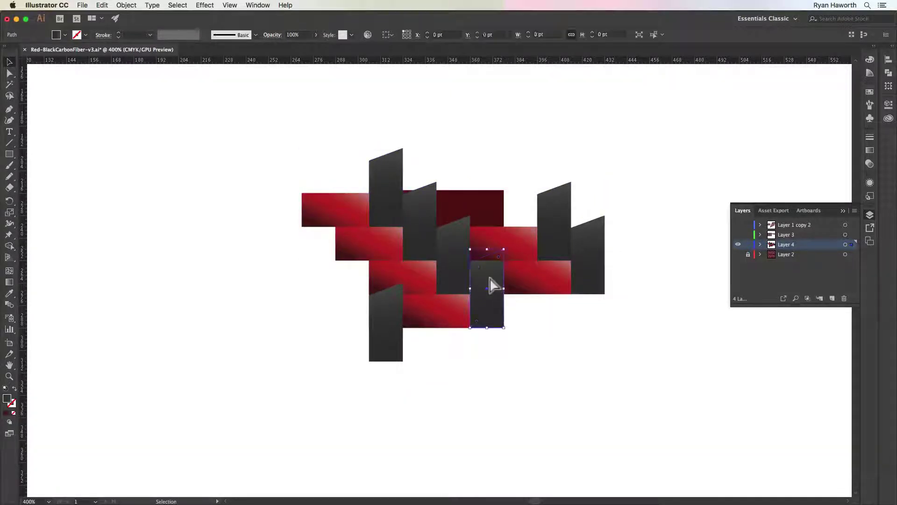
{"action": "key", "text": "super+shift+bracketright"}
{"action": "left_click", "coordinate": [517, 314]}
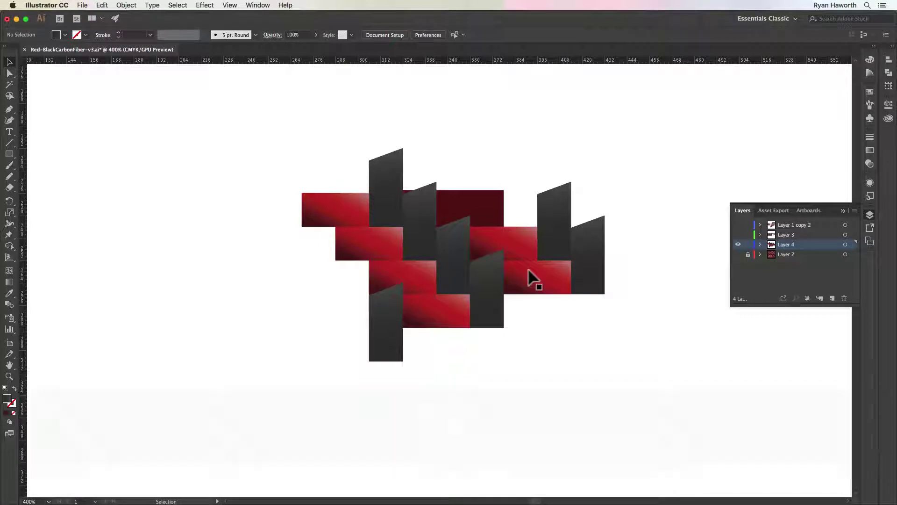
{"action": "left_click", "coordinate": [516, 250]}
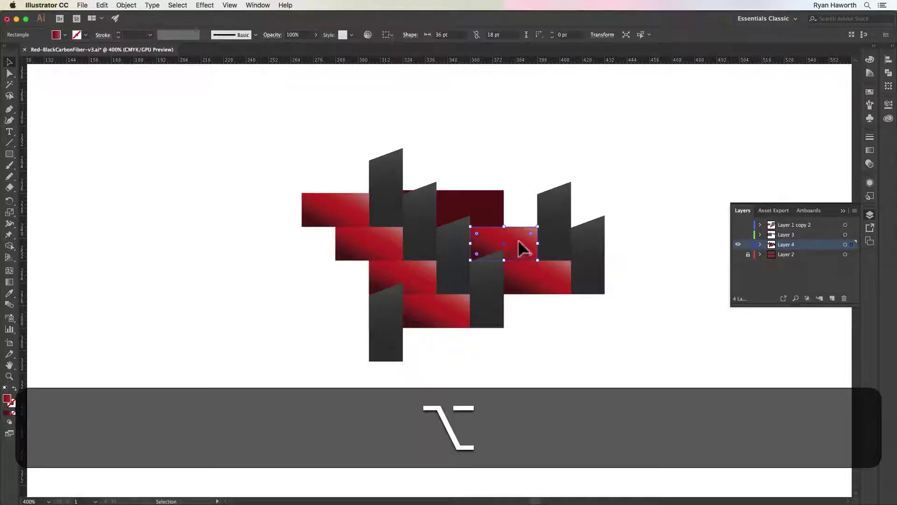
{"action": "left_click_drag", "start_coordinate": [518, 250], "coordinate": [492, 217]}
{"action": "key", "text": "Up"}
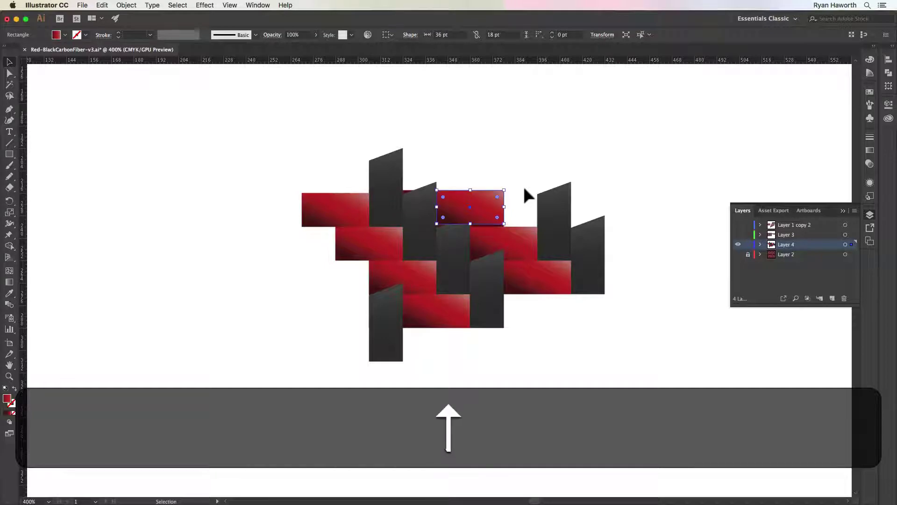
{"action": "key", "text": "Down"}
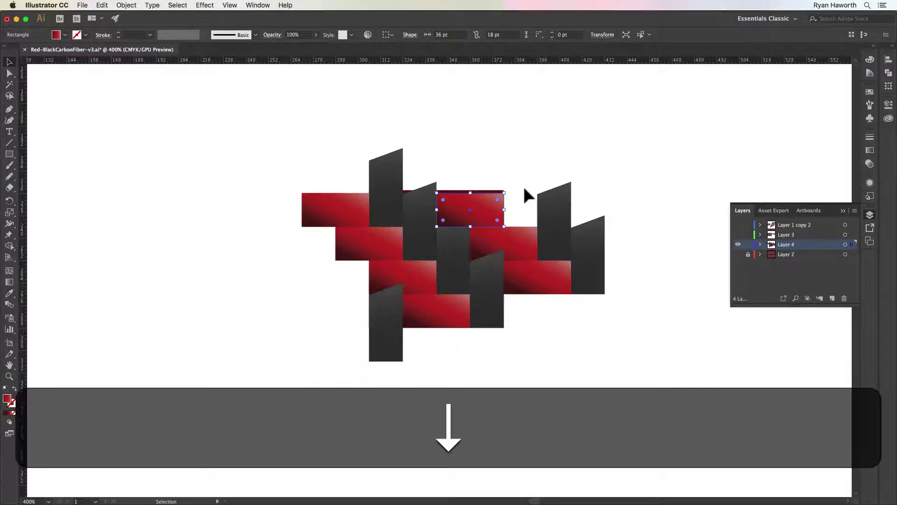
Step: Trim the maroon backing to 72 × 72 pt and bring the grey slanted piece in front
{"action": "key", "text": "super+apostrophe"}
{"action": "key", "text": "super+space"}
{"action": "left_click_drag", "start_coordinate": [461, 176], "coordinate": [621, 282]}
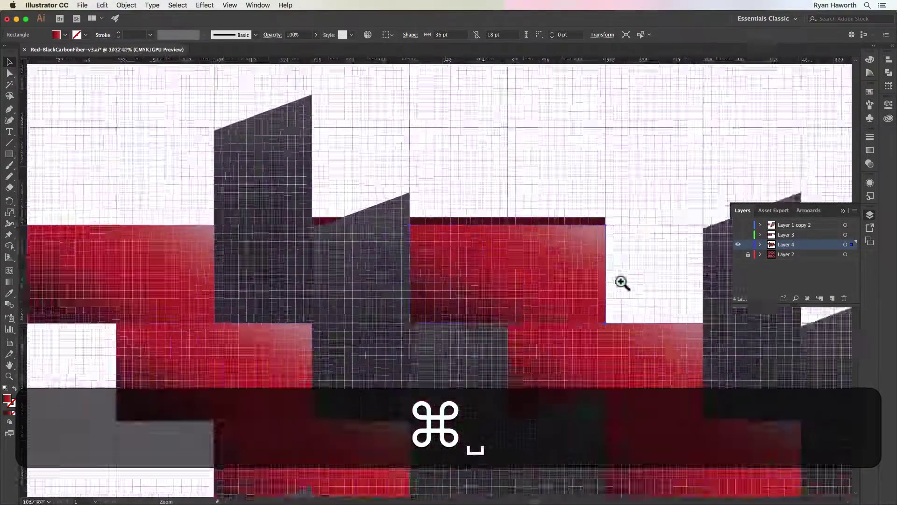
{"action": "left_click", "coordinate": [527, 240], "text": "super"}
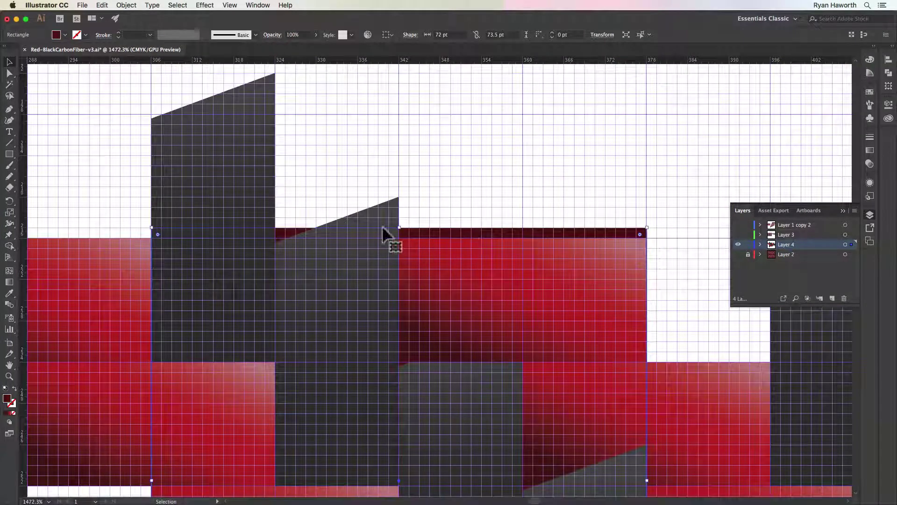
{"action": "left_click_drag", "start_coordinate": [383, 228], "coordinate": [401, 238]}
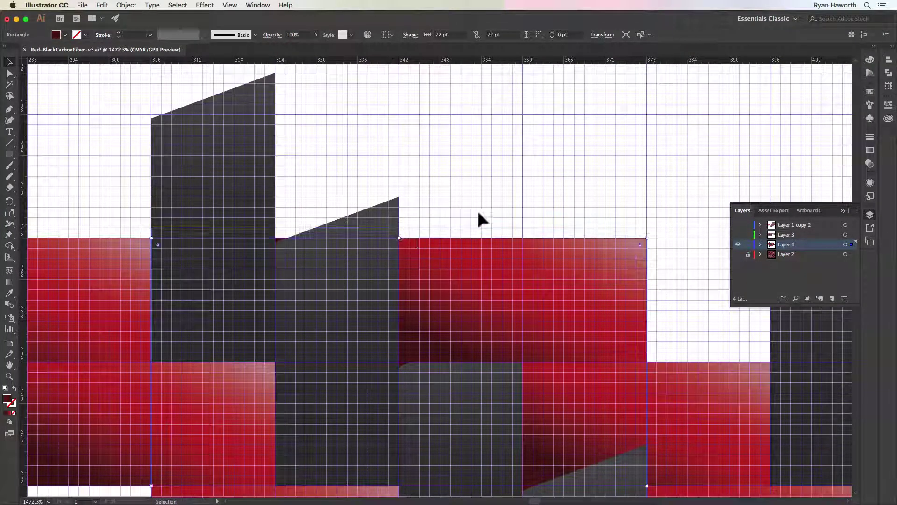
{"action": "left_click", "coordinate": [466, 411]}
{"action": "key", "text": "shift+super+bracketright"}
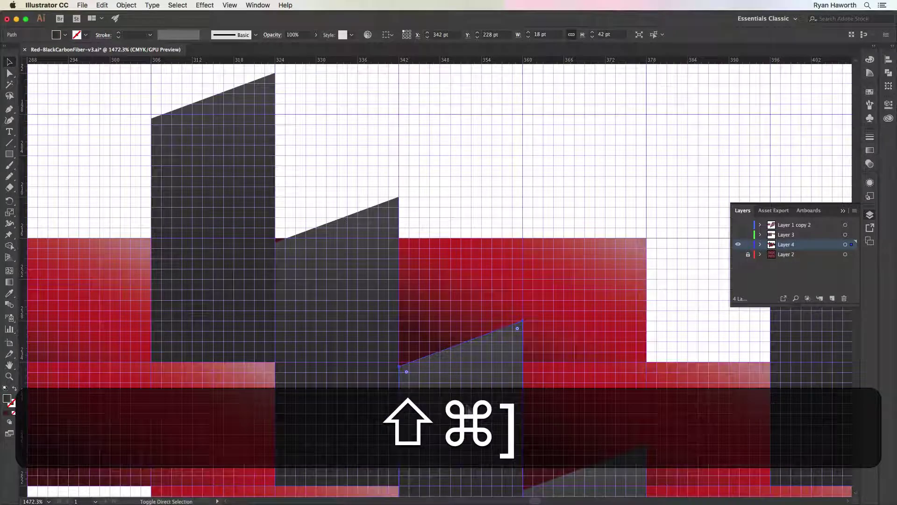
Step: With guides and grid hidden, copy the two rightmost grey slanted pieces up and to the left
{"action": "key", "text": "shift+super+a"}
{"action": "key", "text": "super+equal"}
{"action": "key", "text": "super+minus"}
{"action": "key", "text": "super+minus"}
{"action": "key", "text": "super+minus"}
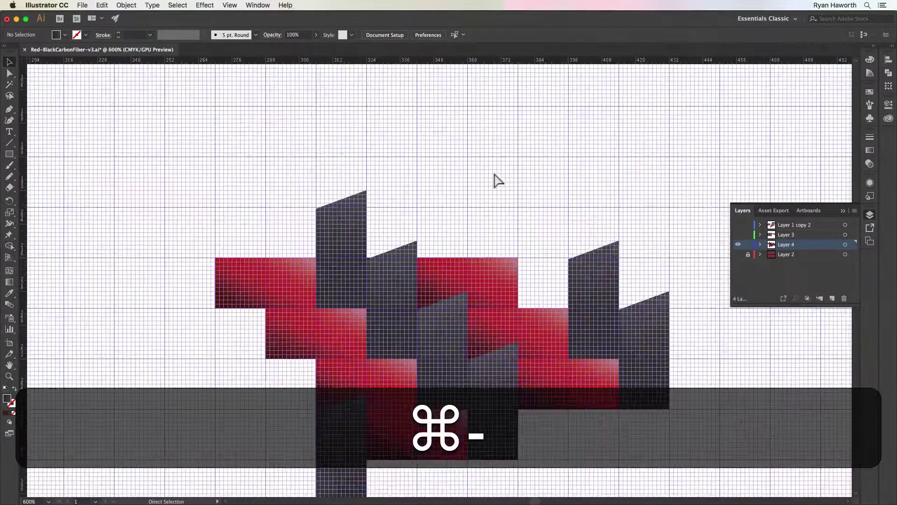
{"action": "key", "text": "super+minus"}
{"action": "key", "text": "super+semicolon"}
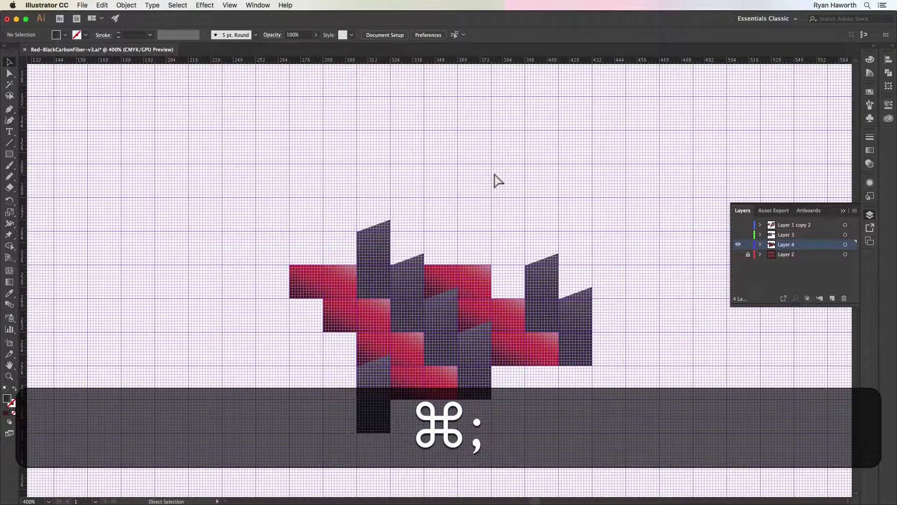
{"action": "key", "text": "super+apostrophe"}
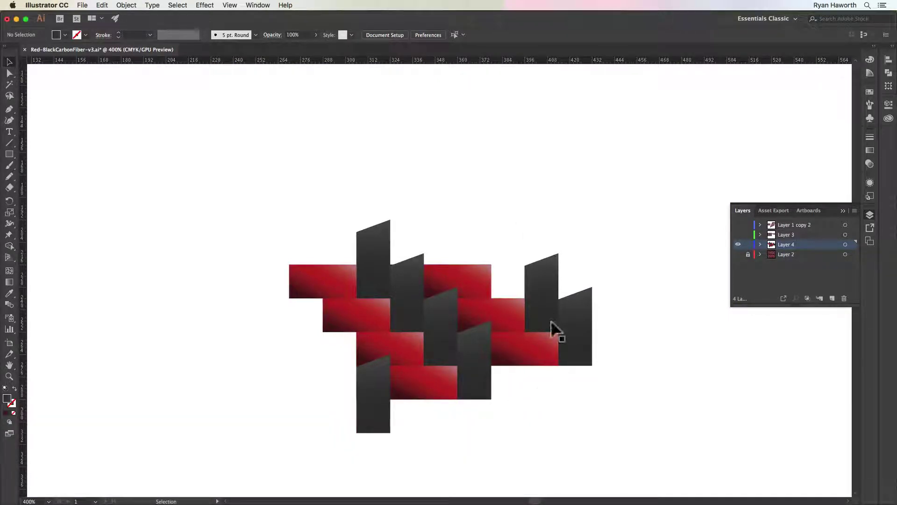
{"action": "left_click", "coordinate": [582, 344]}
{"action": "left_click", "coordinate": [542, 306], "text": "shift"}
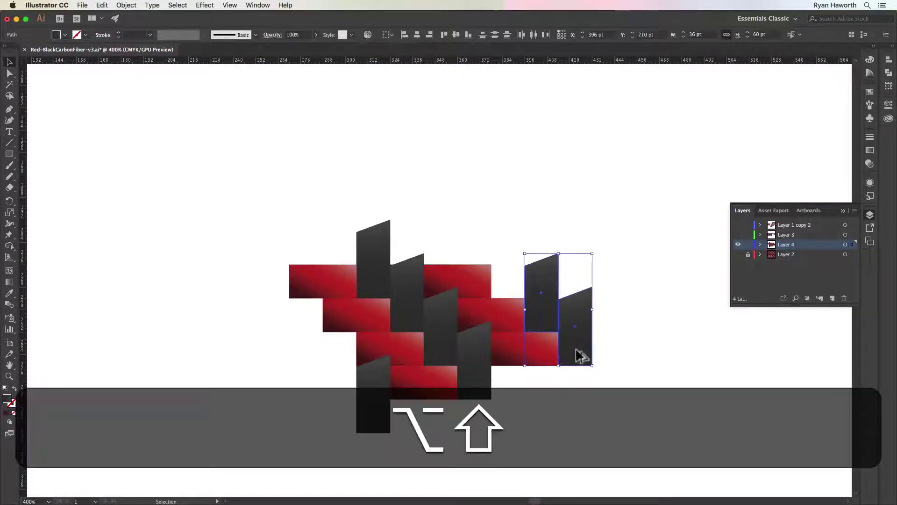
{"action": "left_click_drag", "start_coordinate": [579, 356], "coordinate": [509, 286]}
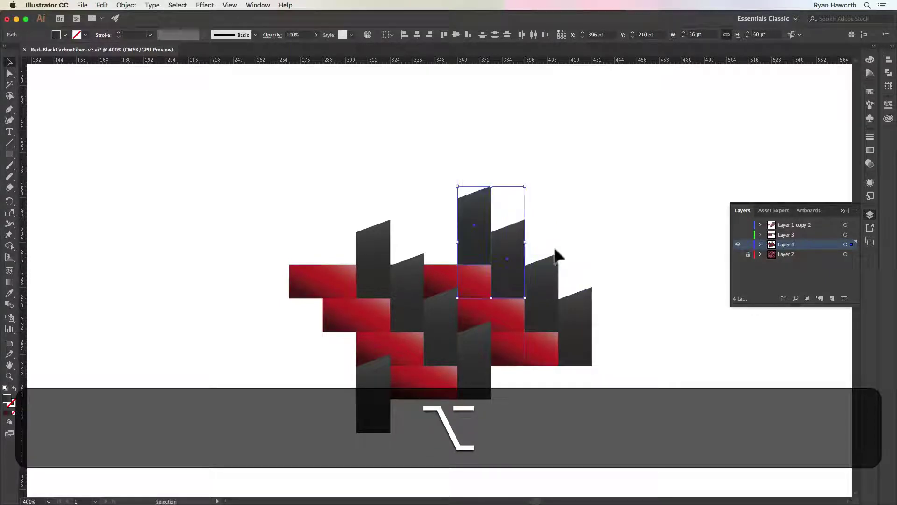
{"action": "left_click", "coordinate": [556, 222]}
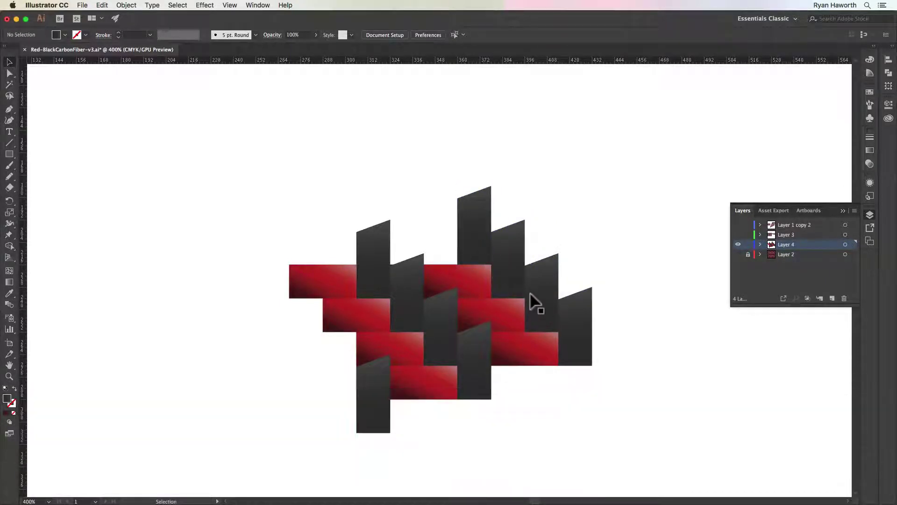
Step: Draw a 72 × 72 pt square over the tile with no fill and a green stroke
{"action": "key", "text": "m"}
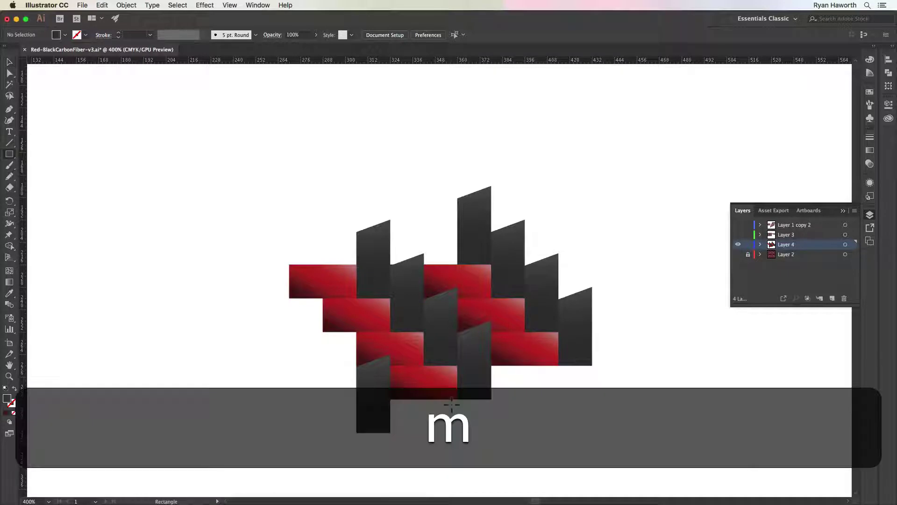
{"action": "key", "text": "d"}
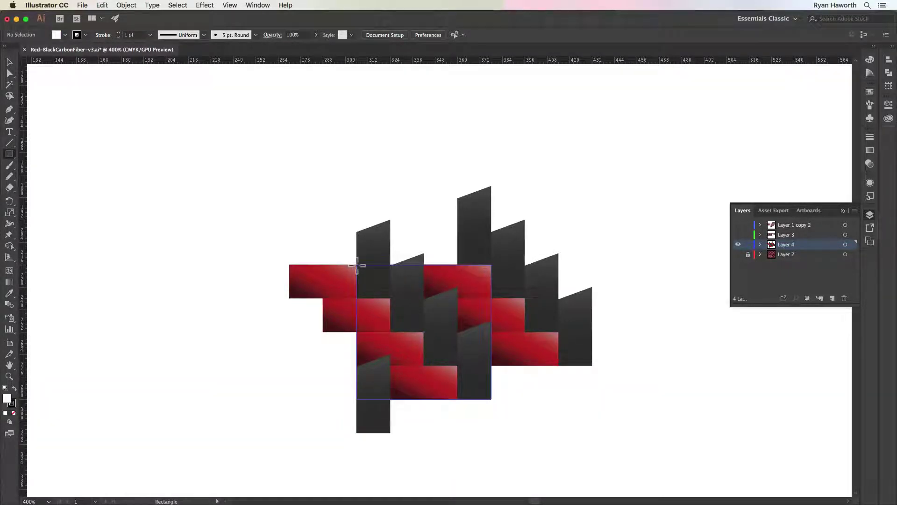
{"action": "left_click_drag", "start_coordinate": [357, 265], "coordinate": [357, 265]}
{"action": "key", "text": "slash"}
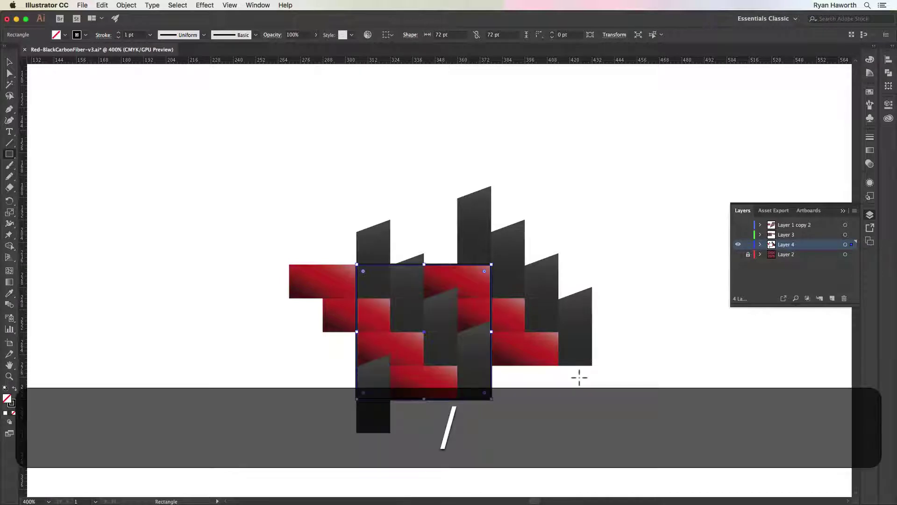
{"action": "left_click", "coordinate": [870, 60]}
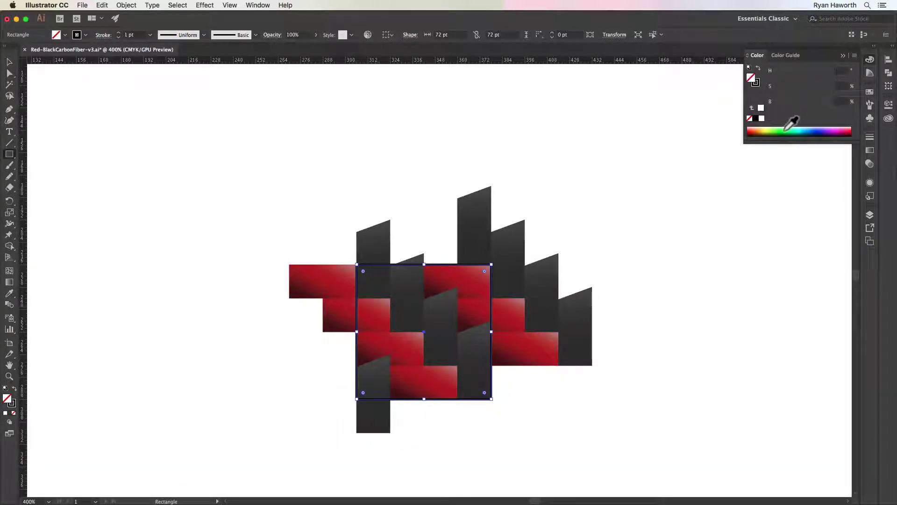
{"action": "left_click", "coordinate": [789, 129]}
{"action": "key", "text": "shift+x"}
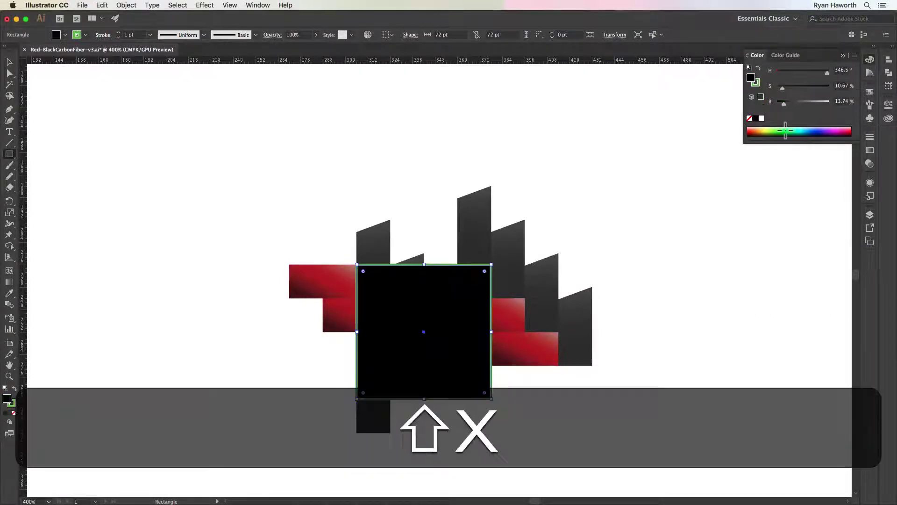
{"action": "key", "text": "shift+slash"}
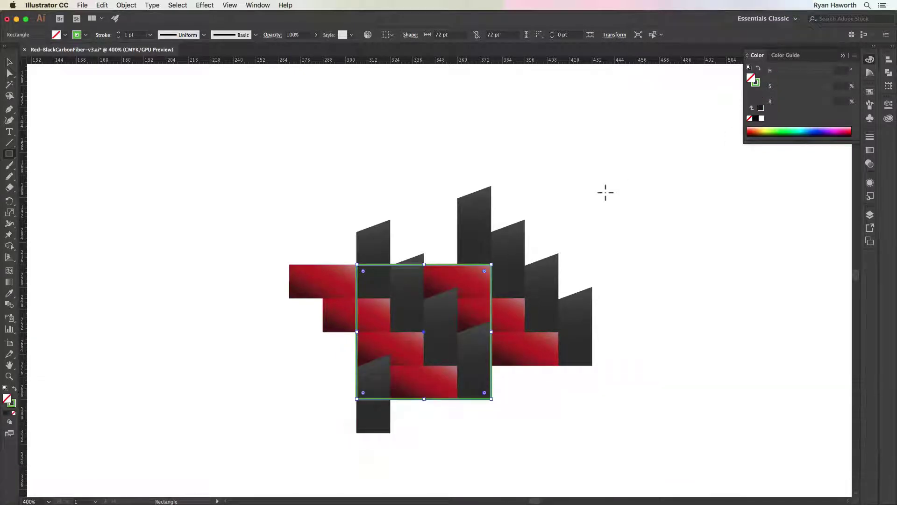
{"action": "key", "text": "v"}
{"action": "scroll", "coordinate": [581, 198], "scroll_direction": "right", "scroll_amount": 1}
{"action": "left_click", "coordinate": [562, 212]}
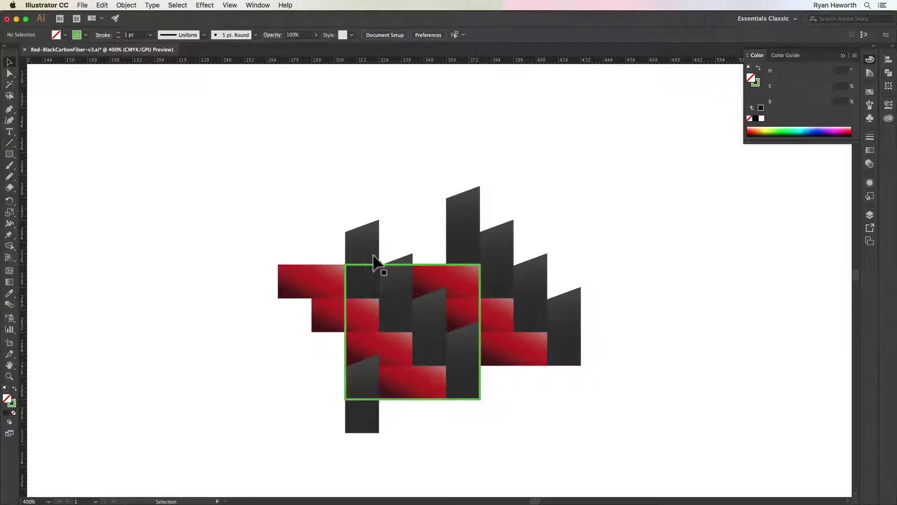
Step: Copy the 18 × 42 pt grey strip straight down below the green square's bottom edge
{"action": "left_click", "coordinate": [400, 286]}
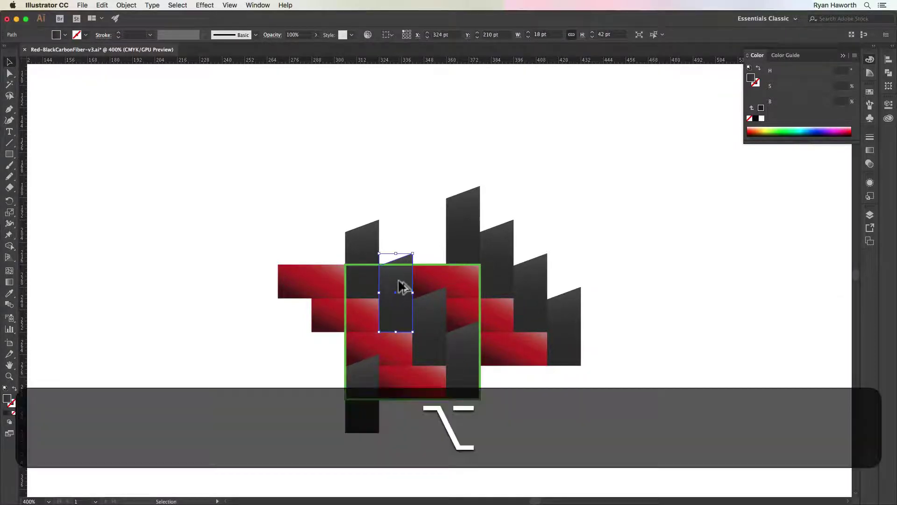
{"action": "left_click_drag", "start_coordinate": [400, 286], "coordinate": [395, 413]}
{"action": "key", "text": "alt+super+apostrophe"}
{"action": "key", "text": "super+space"}
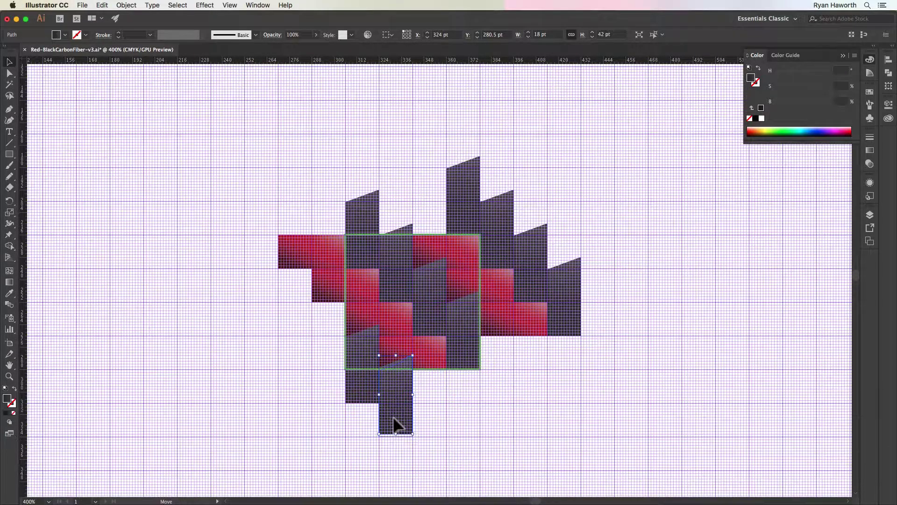
{"action": "left_click", "coordinate": [480, 402]}
{"action": "key", "text": "super+apostrophe"}
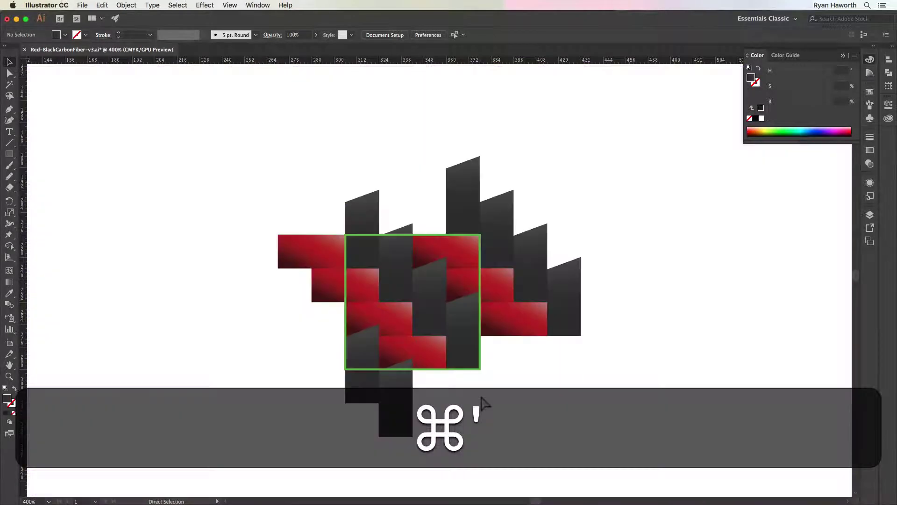
{"action": "key", "text": "super"}
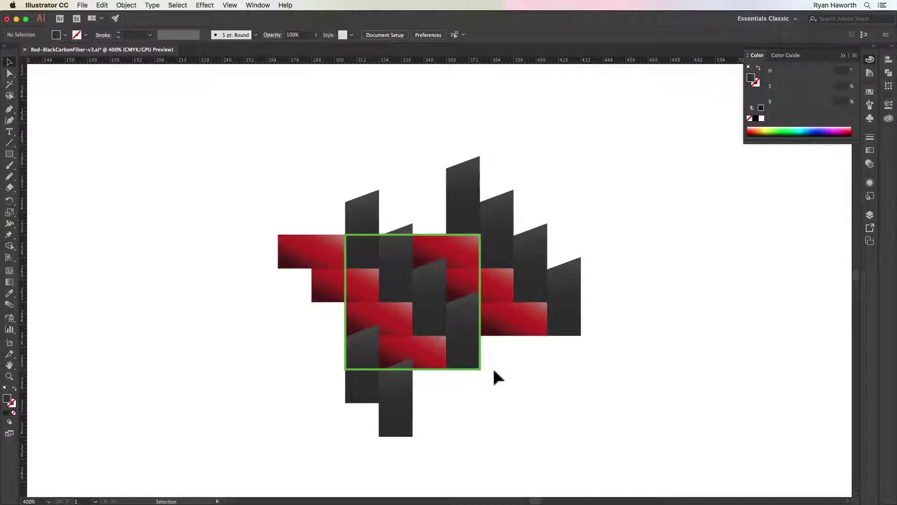
Step: Delete the five surplus right-side pieces and the upper-left red strip
{"action": "left_click", "coordinate": [535, 319]}
{"action": "left_click", "coordinate": [578, 301], "text": "shift"}
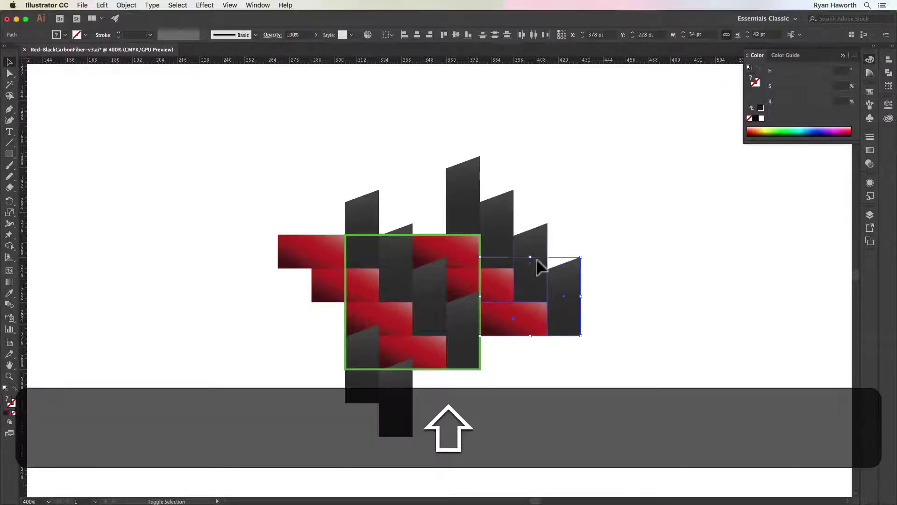
{"action": "left_click", "coordinate": [537, 258], "text": "shift"}
{"action": "left_click", "coordinate": [509, 237], "text": "shift"}
{"action": "left_click", "coordinate": [467, 189], "text": "shift"}
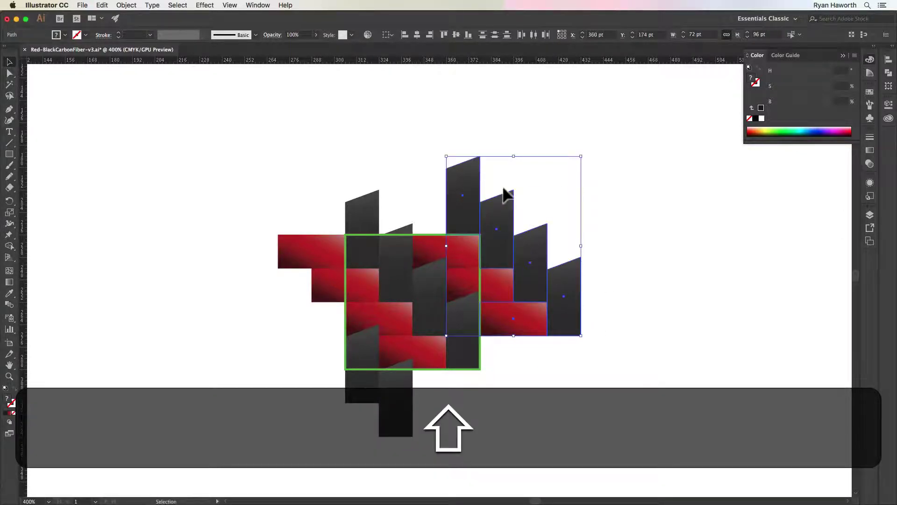
{"action": "key", "text": "BackSpace"}
{"action": "left_click", "coordinate": [310, 255]}
{"action": "key", "text": "BackSpace"}
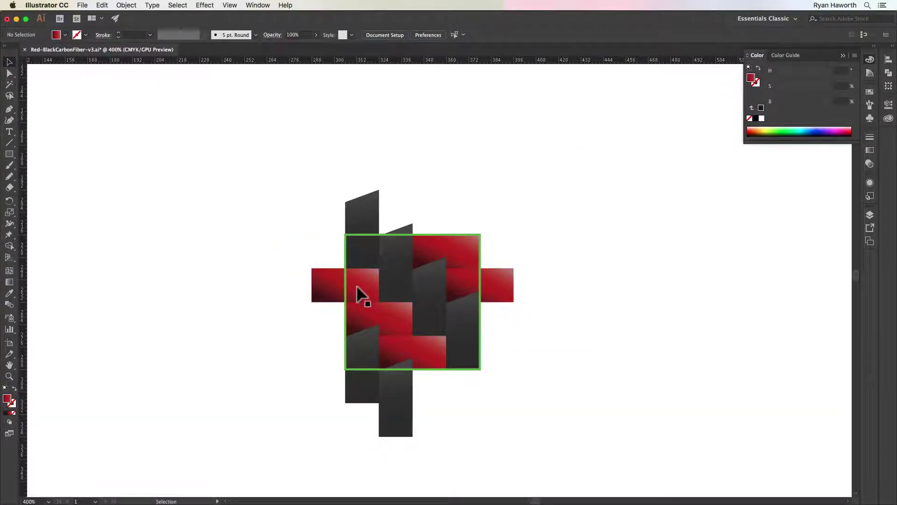
Step: Ungroup the weave and clip it to the 72 × 72 pt green square with Cmd+7
{"action": "left_click", "coordinate": [480, 252]}
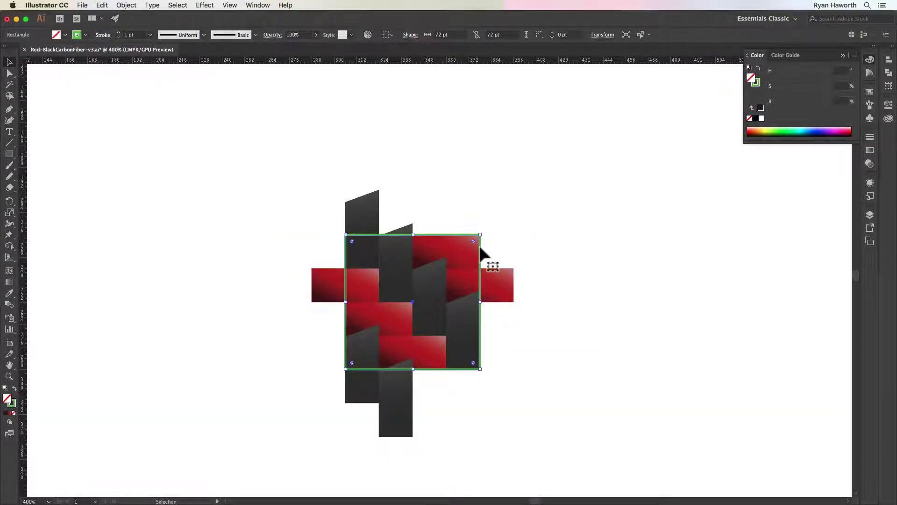
{"action": "key", "text": "super"}
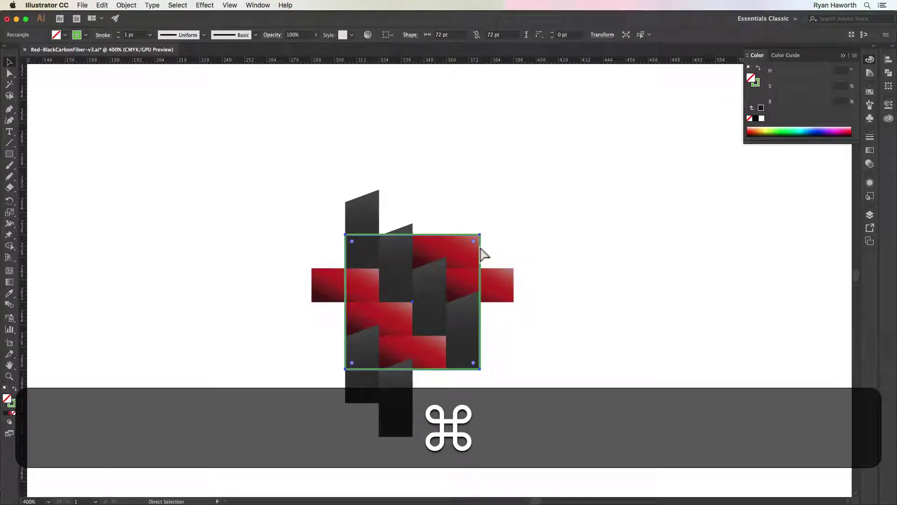
{"action": "key", "text": "super+a"}
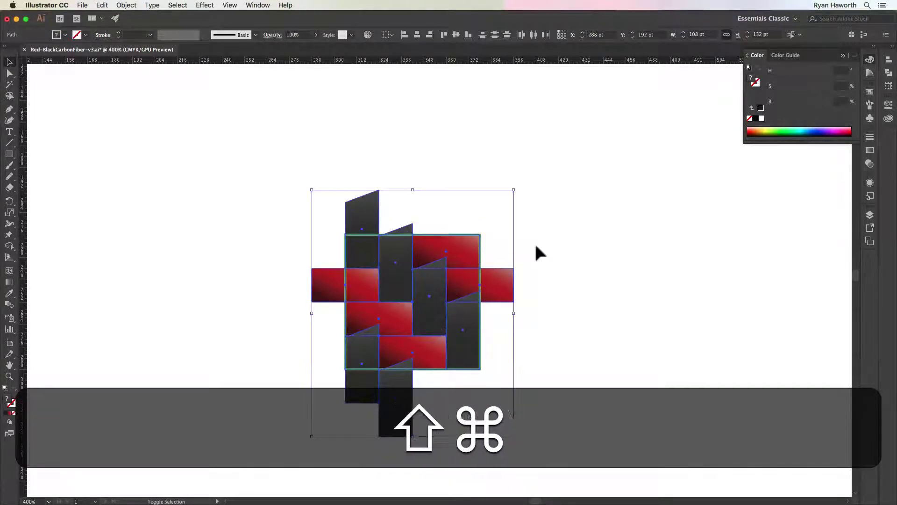
{"action": "key", "text": "shift+super+g"}
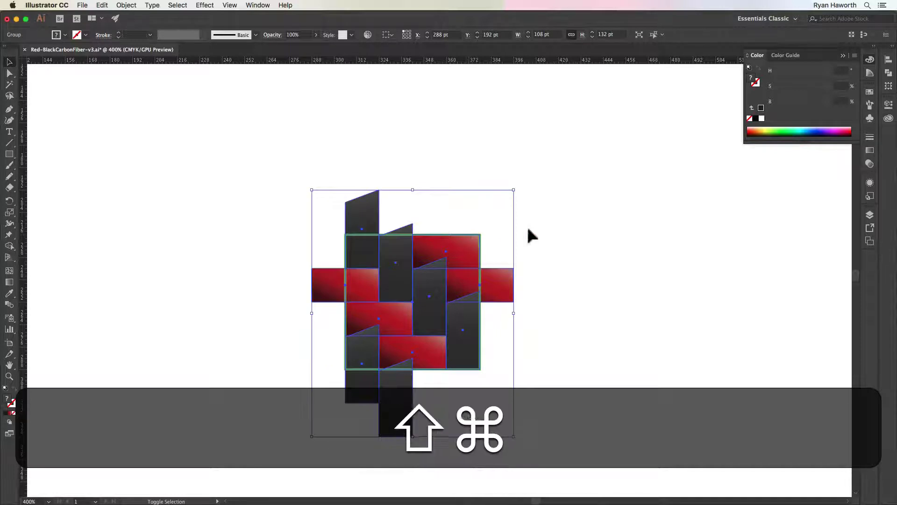
{"action": "key", "text": "shift+super+a"}
{"action": "left_click", "coordinate": [482, 243]}
{"action": "left_click", "coordinate": [447, 261], "text": "shift"}
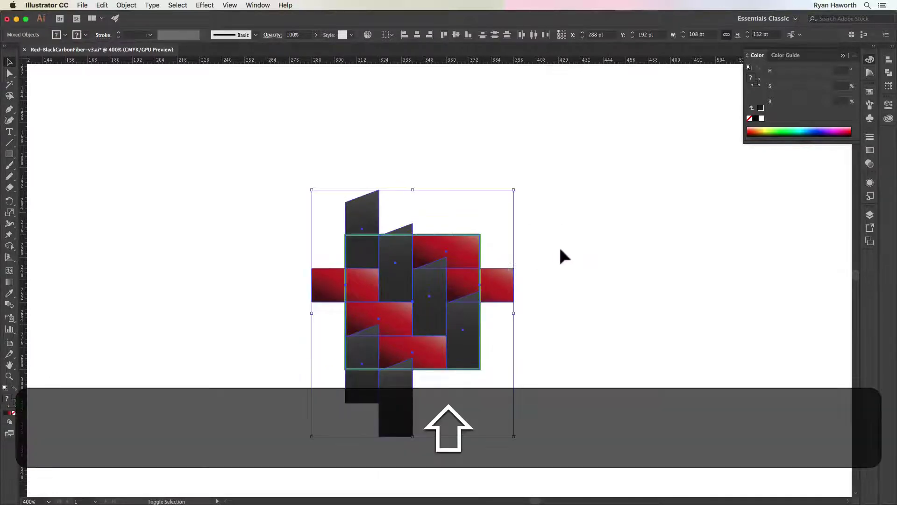
{"action": "key", "text": "super+7"}
{"action": "key", "text": "shift+super+a"}
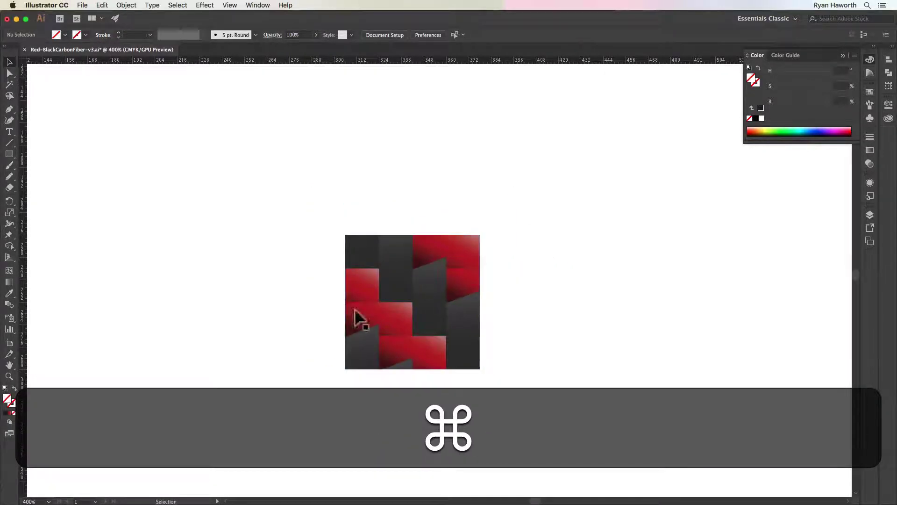
Step: Copy the clipped tile straight up above the original
{"action": "scroll", "coordinate": [427, 262], "scroll_direction": "up", "scroll_amount": 1}
{"action": "left_click_drag", "start_coordinate": [434, 264], "coordinate": [414, 99]}
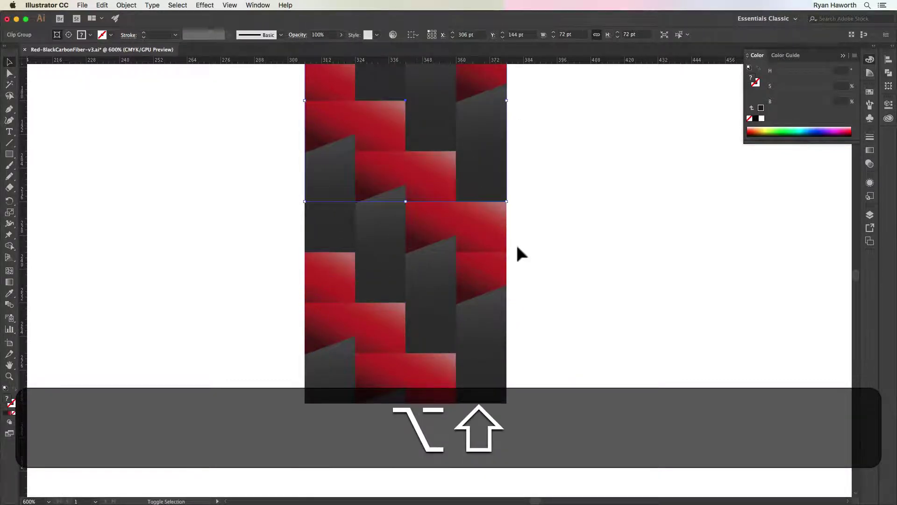
{"action": "key", "text": "super+minus"}
{"action": "left_click", "coordinate": [538, 310]}
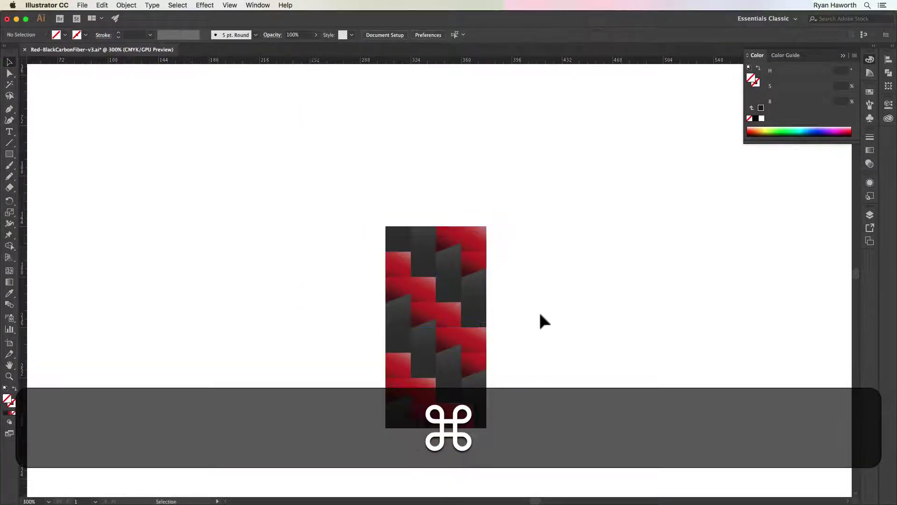
{"action": "key", "text": "super+minus"}
Step: Copy the tile column to the right, then the row downward, forming a 2 × 3 block
{"action": "left_click_drag", "start_coordinate": [382, 312], "coordinate": [485, 307]}
{"action": "left_click", "coordinate": [573, 293]}
{"action": "left_click_drag", "start_coordinate": [562, 213], "coordinate": [435, 415]}
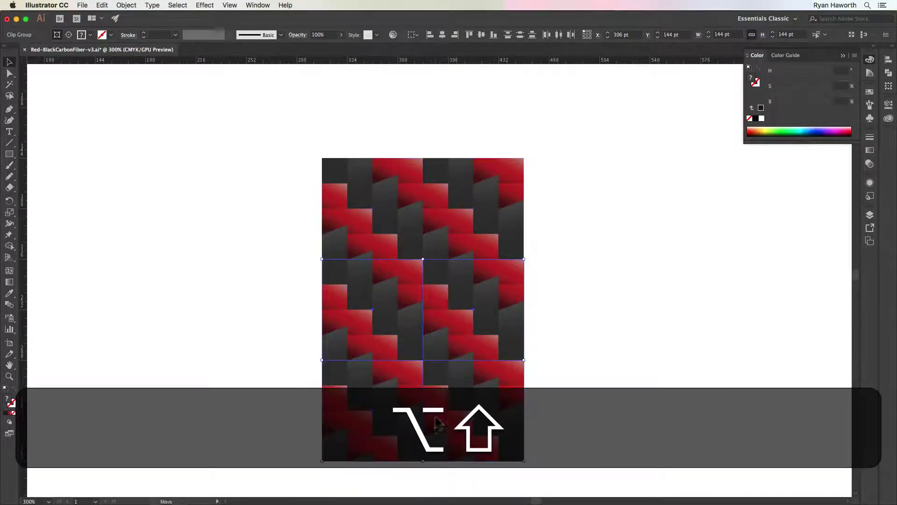
{"action": "left_click", "coordinate": [562, 368]}
Step: Delete the two leftover duplicate tile pieces
{"action": "left_click", "coordinate": [483, 327]}
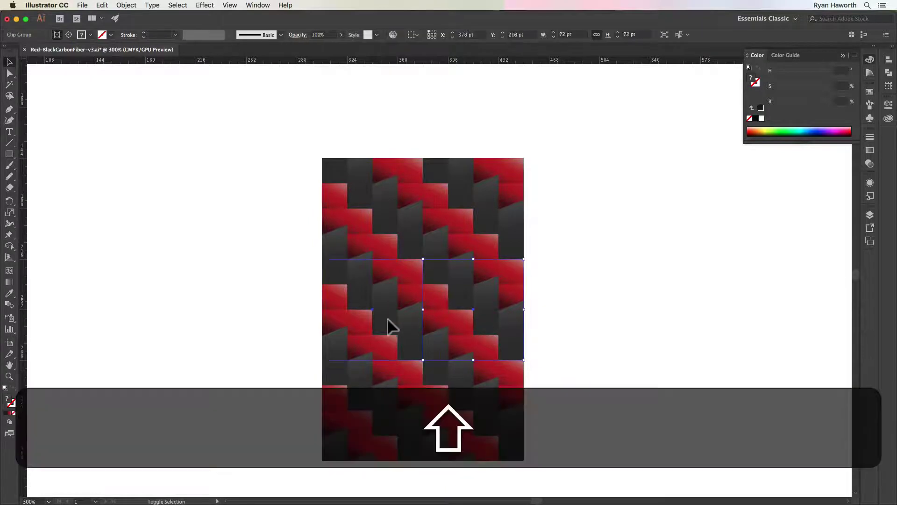
{"action": "left_click", "coordinate": [387, 322], "text": "shift"}
{"action": "key", "text": "shift+BackSpace"}
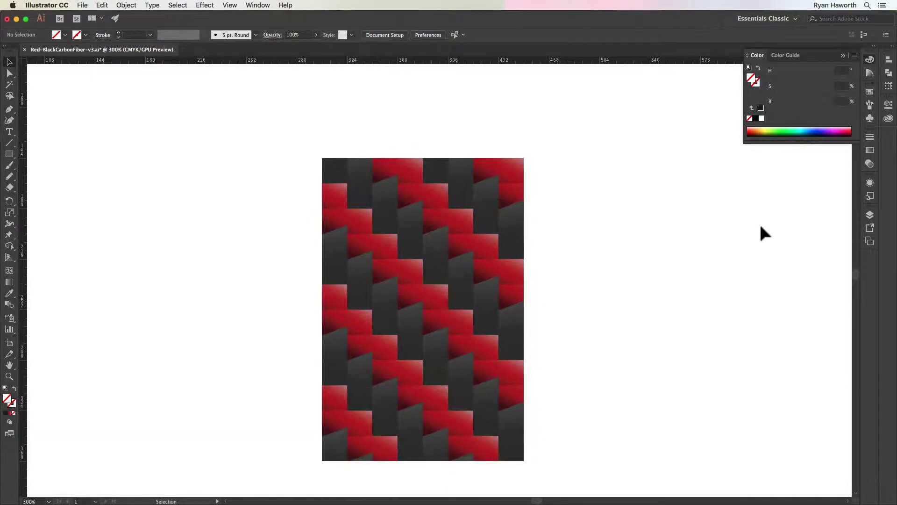
Step: Add the weave tile to the Swatches panel as a new pattern swatch
{"action": "left_click", "coordinate": [870, 93]}
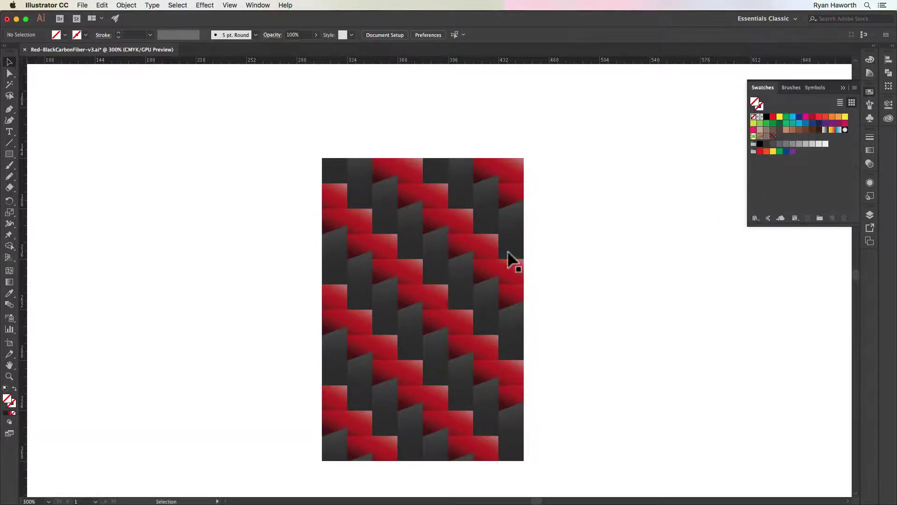
{"action": "left_click_drag", "start_coordinate": [493, 252], "coordinate": [779, 136]}
{"action": "left_click", "coordinate": [568, 252]}
Step: Draw a large rectangle on empty canvas beside the weave block
{"action": "key", "text": "space"}
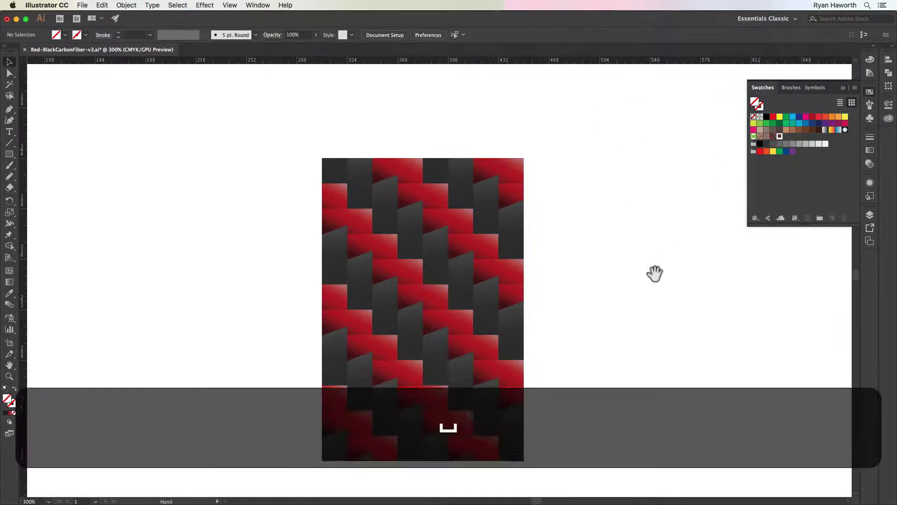
{"action": "left_click_drag", "start_coordinate": [655, 272], "coordinate": [390, 273]}
{"action": "key", "text": "m"}
{"action": "left_click_drag", "start_coordinate": [389, 186], "coordinate": [684, 459]}
Step: Fill the rectangle with the new pattern, with Size Tile to Art enabled
{"action": "double_click", "coordinate": [779, 136]}
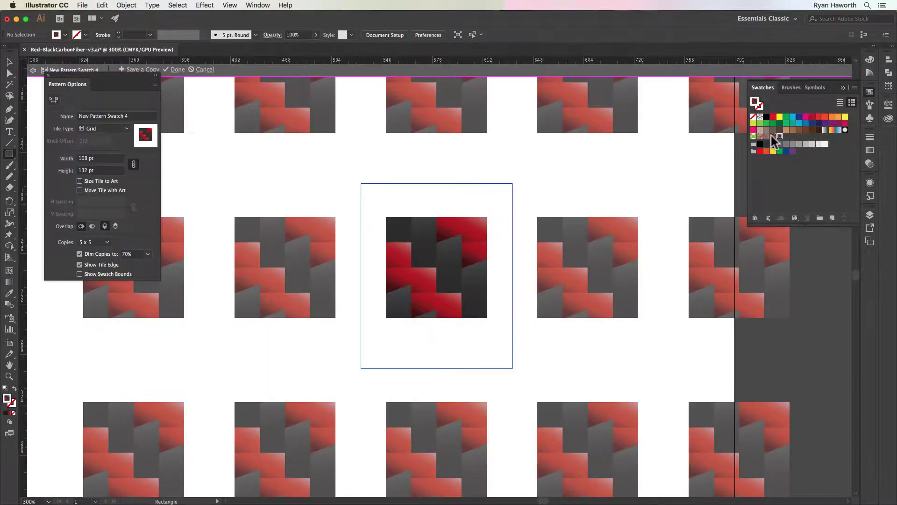
{"action": "left_click", "coordinate": [79, 181]}
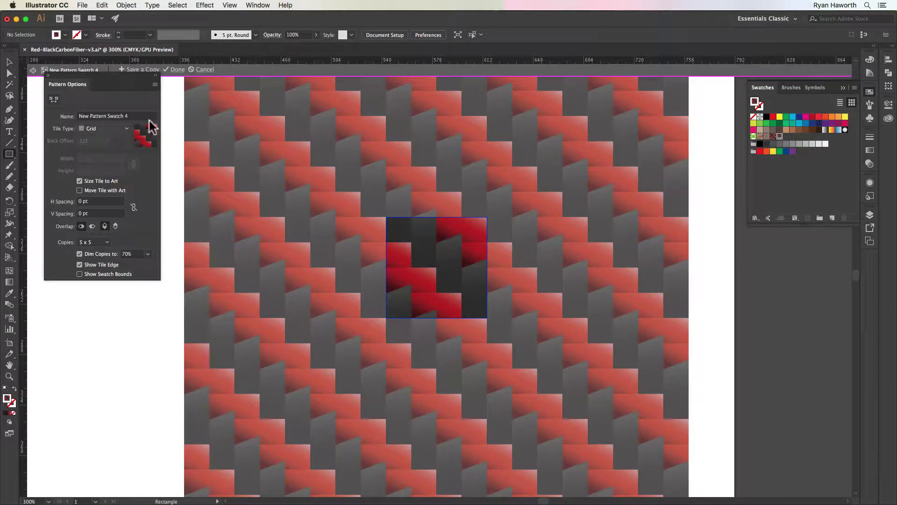
{"action": "left_click", "coordinate": [175, 69]}
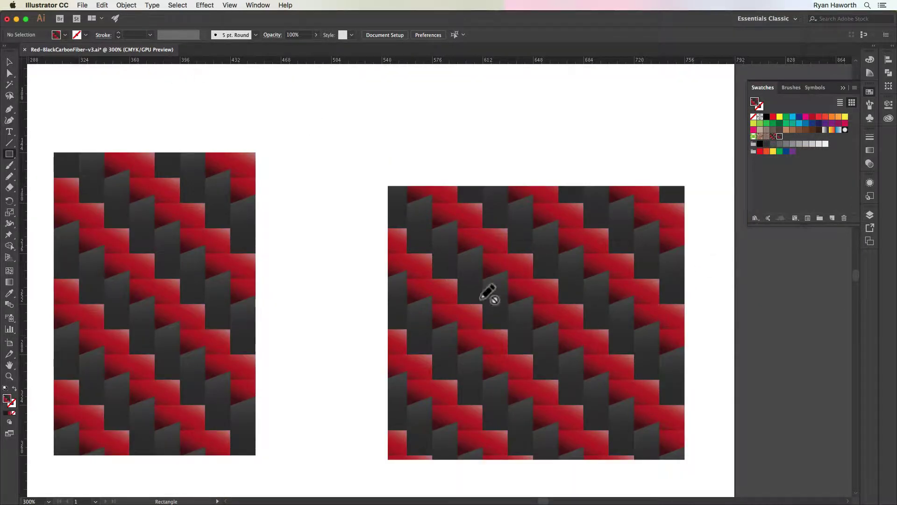
{"action": "key", "text": "v"}
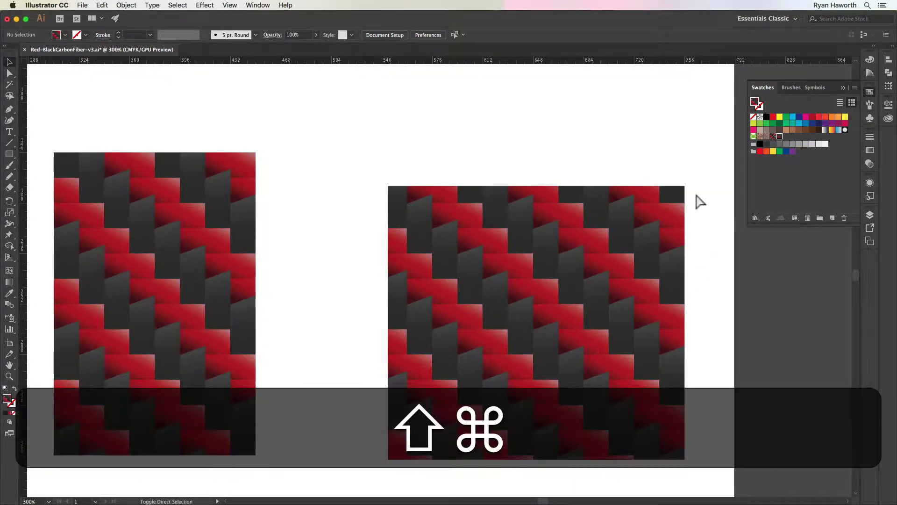